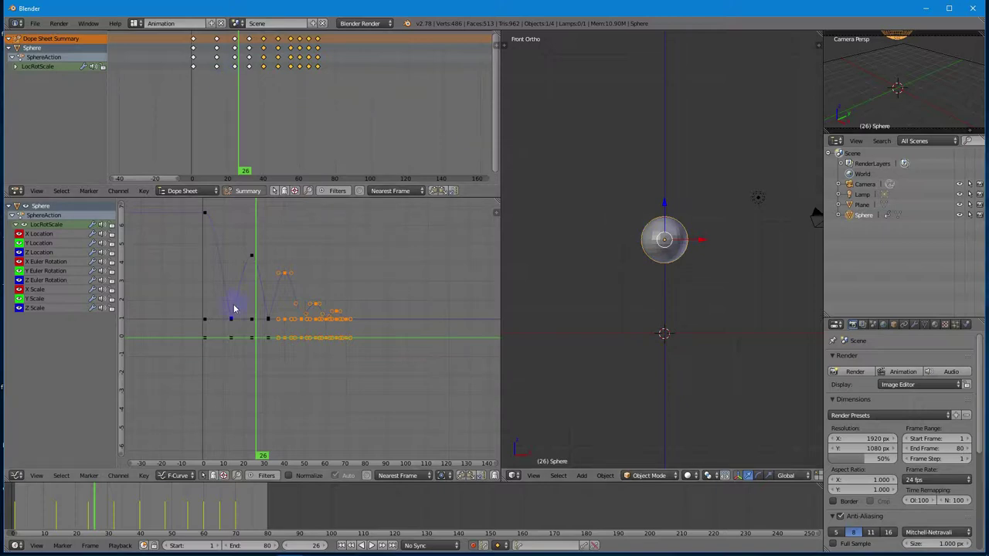
- Go to the sphere's first-bounce keyframe at frame 14 and widen the front 3D view around the sphere
left_click(217, 38)
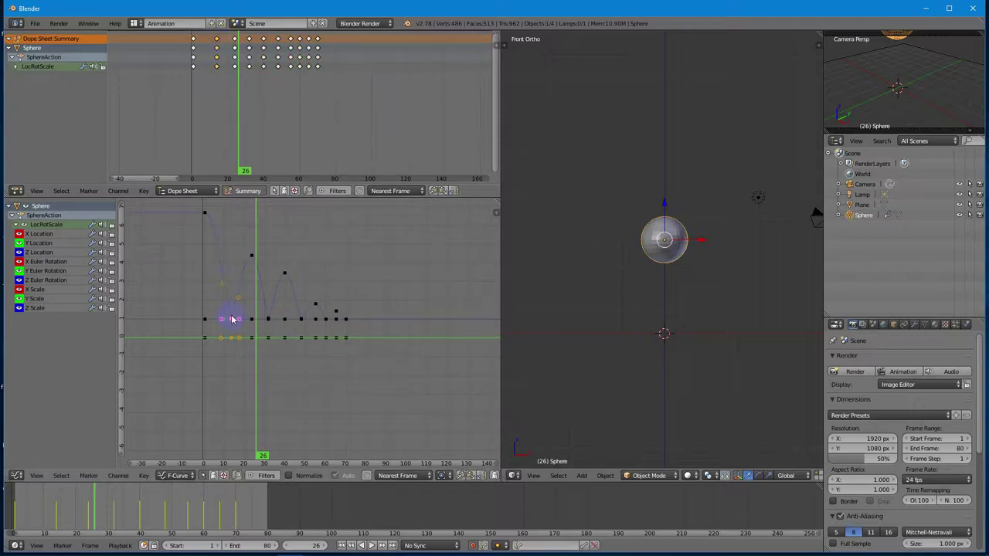
left_click(87, 525)
left_click_drag(87, 525, 57, 532)
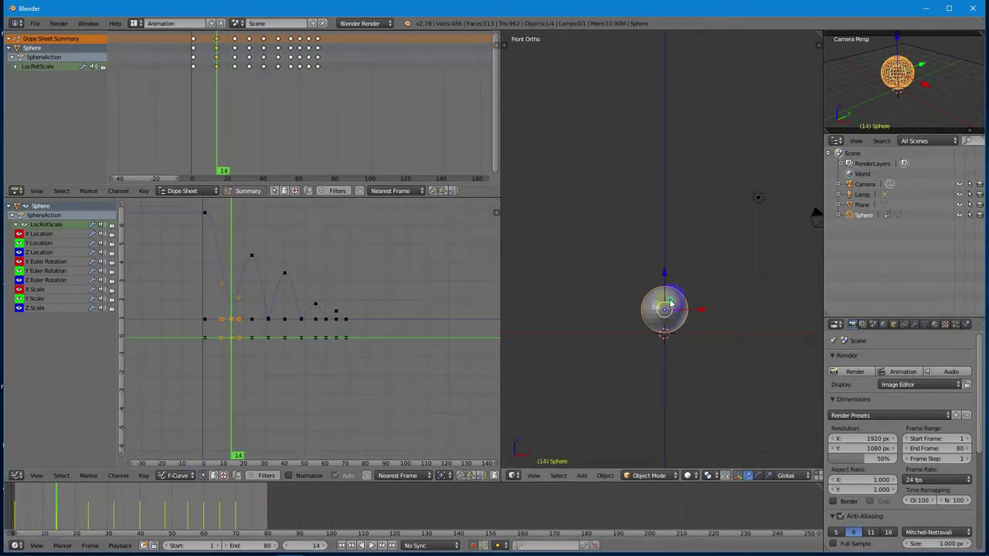
scroll(669, 323, "up", 3)
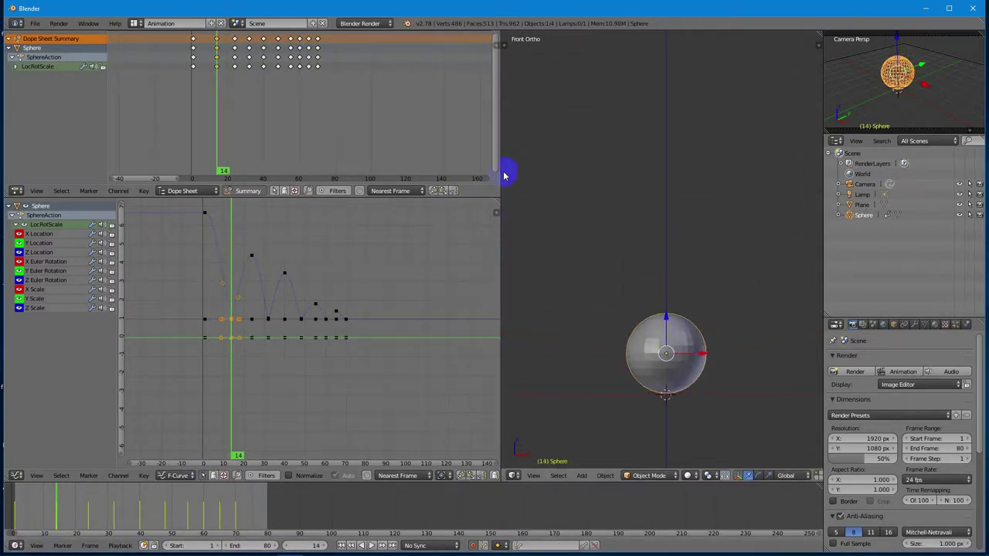
left_click_drag(502, 175, 359, 194)
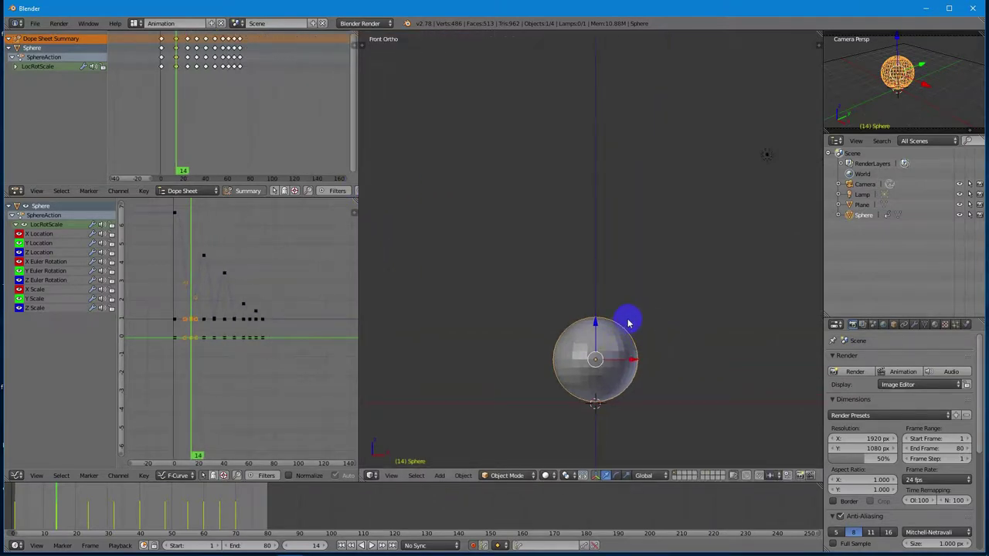
middle_click_drag(628, 323, 620, 199, "shift")
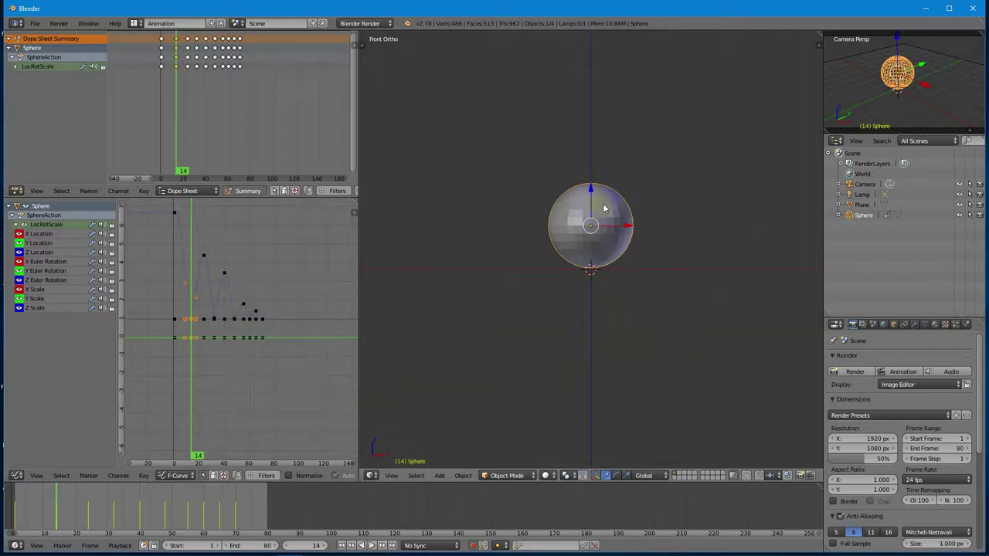
- At frame 16, two frames after the first ground contact, squash the sphere along Z to about 0.89
scroll(204, 115, "up", 3)
scroll(205, 125, "up", 1)
left_click(139, 38)
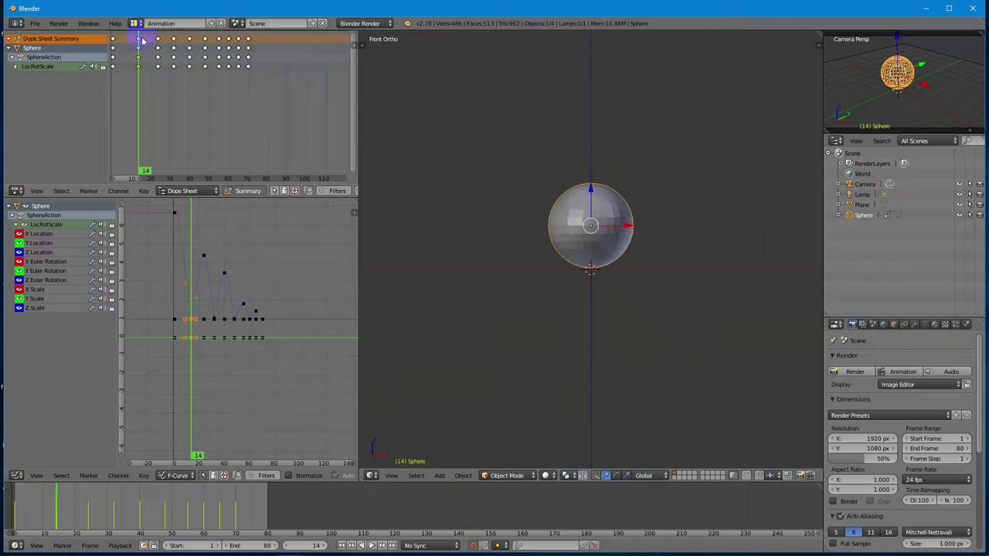
key("Right")
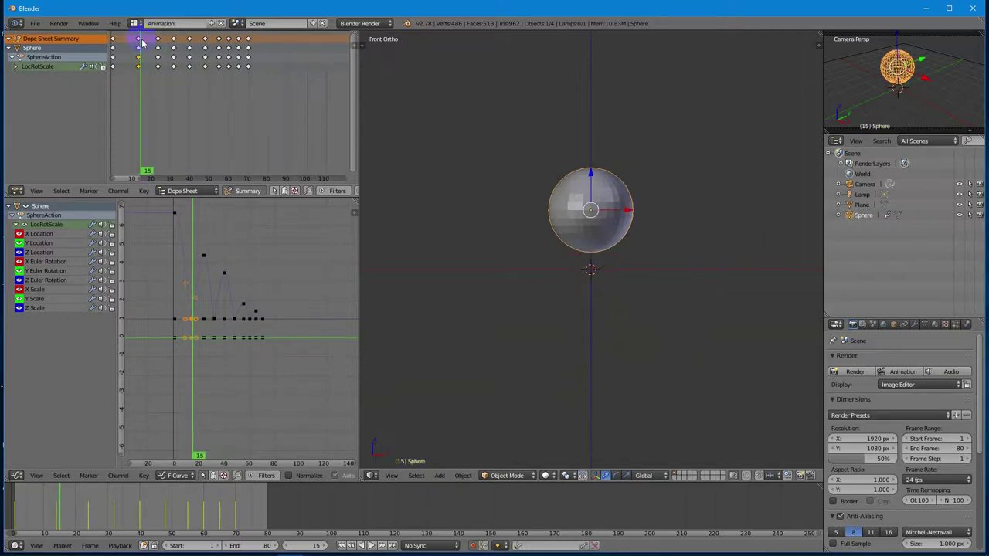
key("Right")
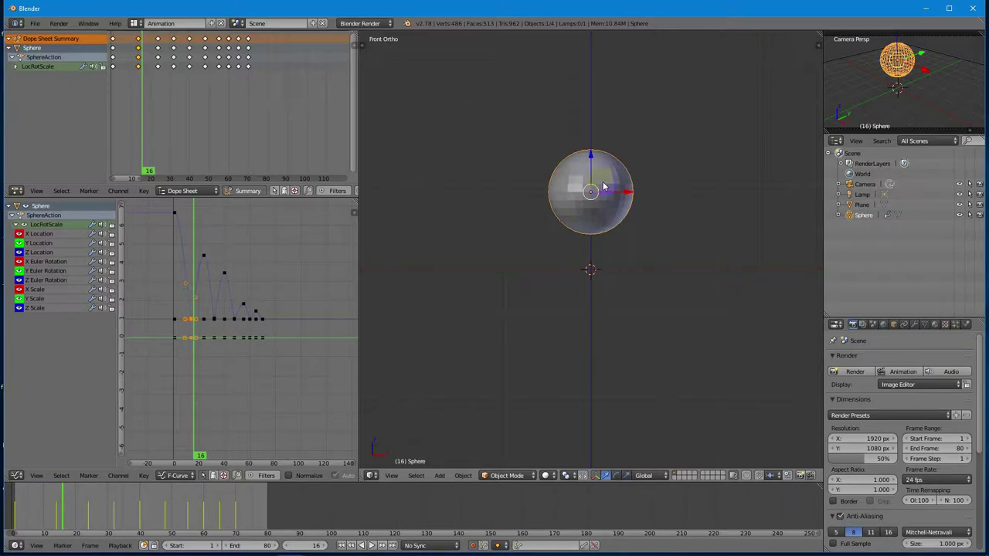
key("g")
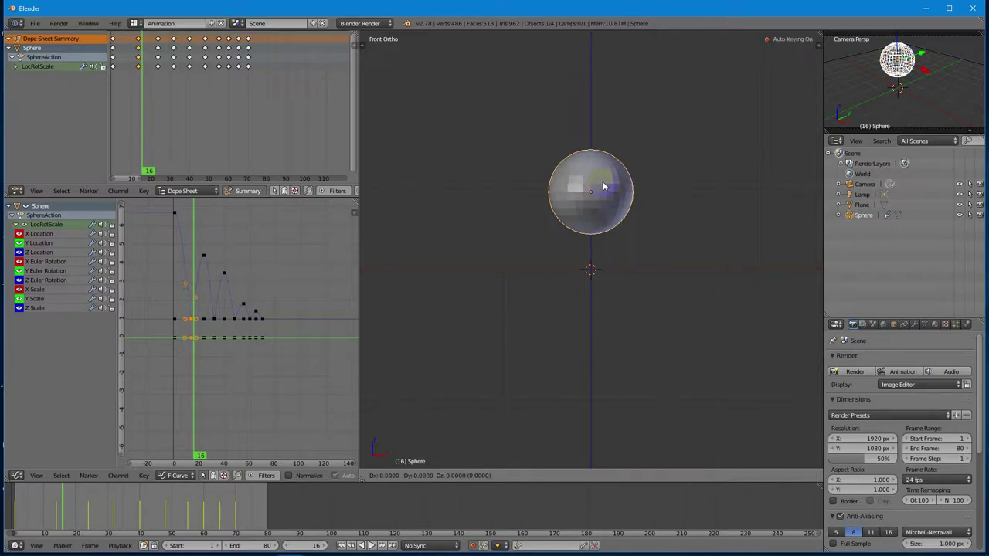
left_click(604, 186)
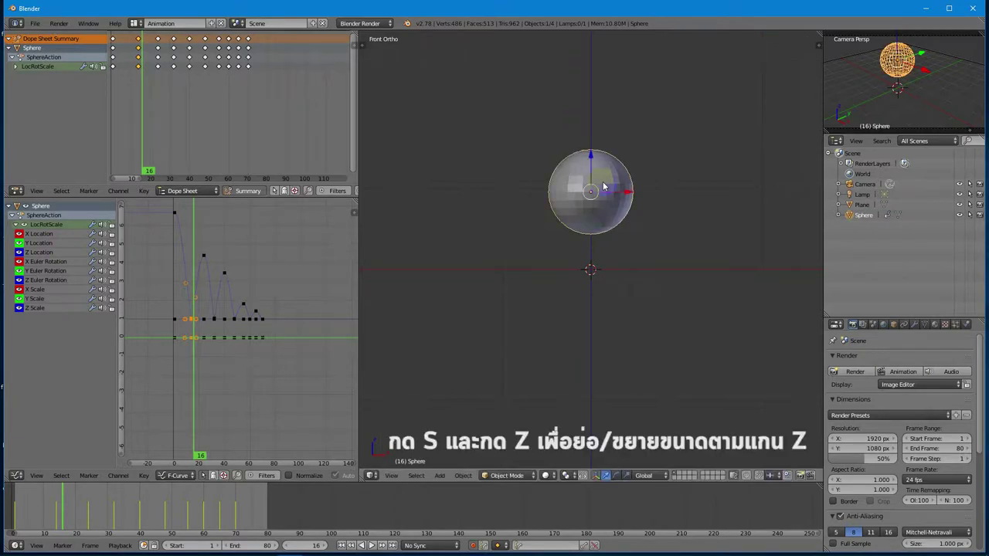
key("s")
key("z")
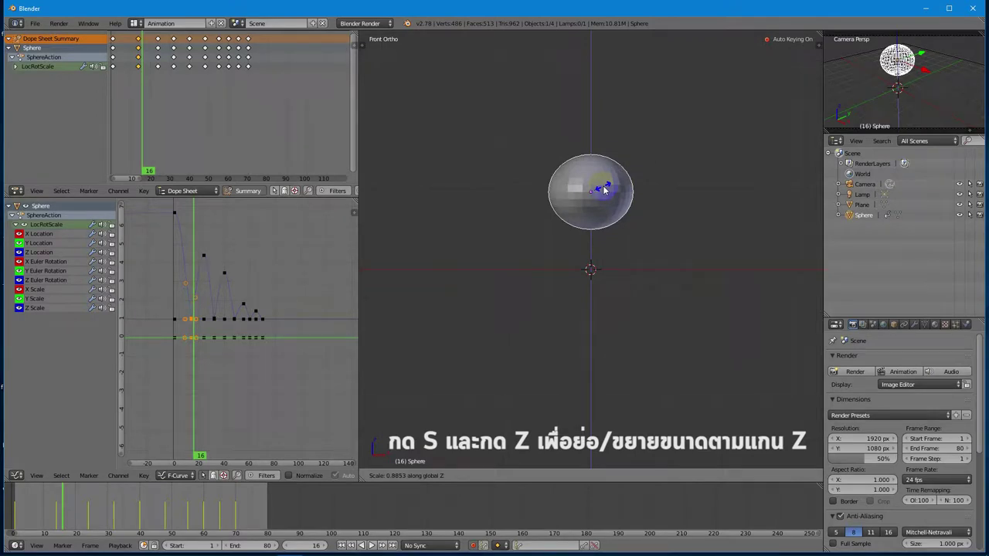
left_click(605, 189)
- Lower the squashed sphere at frame 16 by about 0.92 along Z so it rests on the ground line
key("g")
key("z")
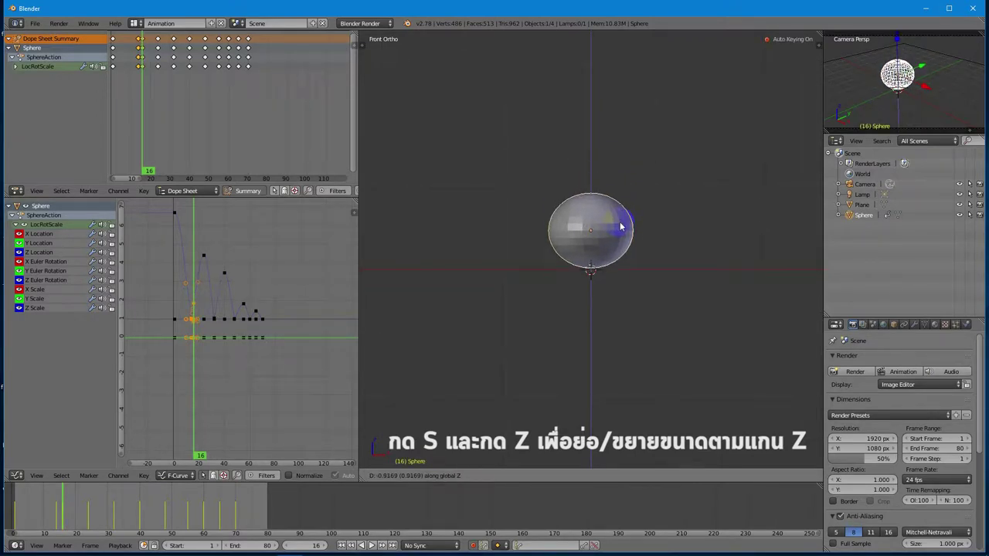
left_click(620, 227)
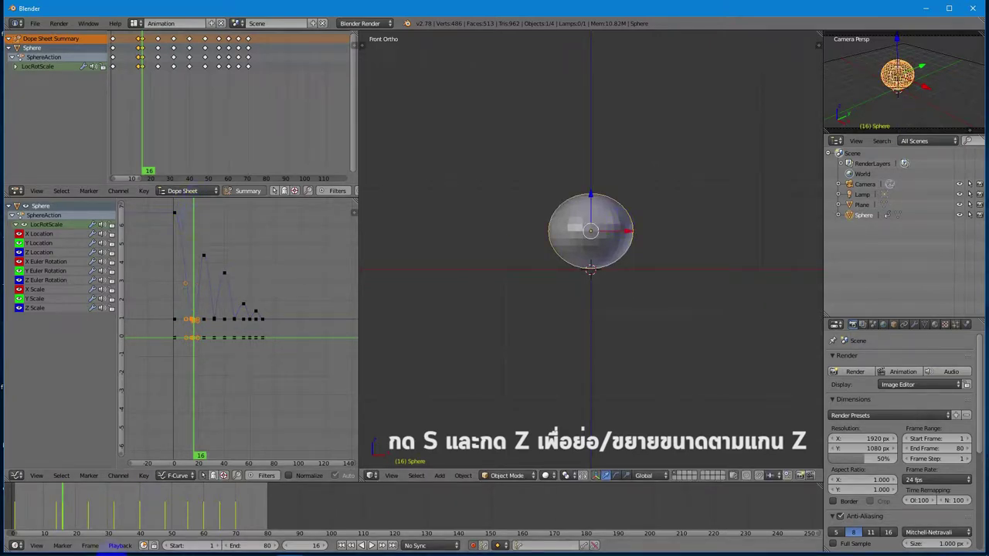
- At frame 34, two frames after the second ground contact, squash the sphere slightly along Z
left_click(88, 519)
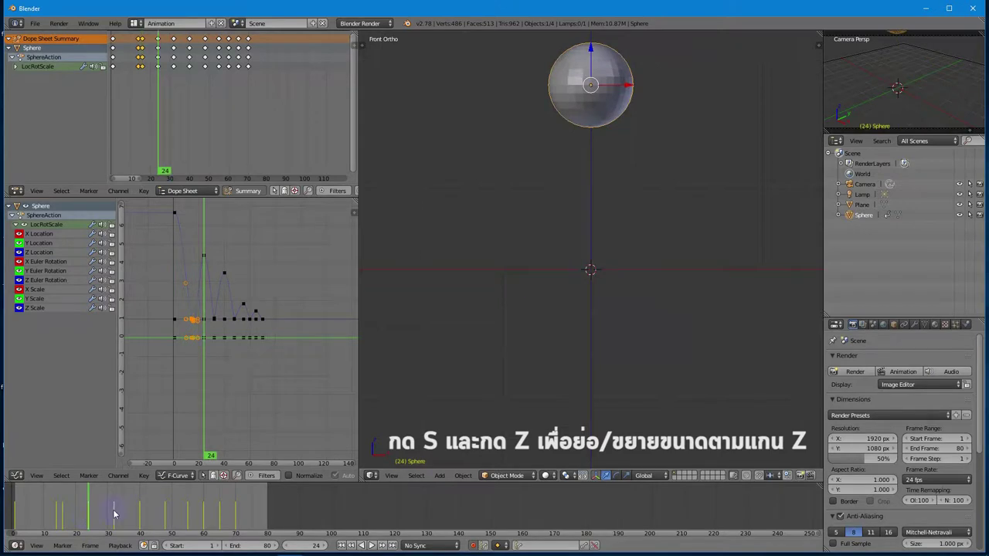
left_click(114, 514)
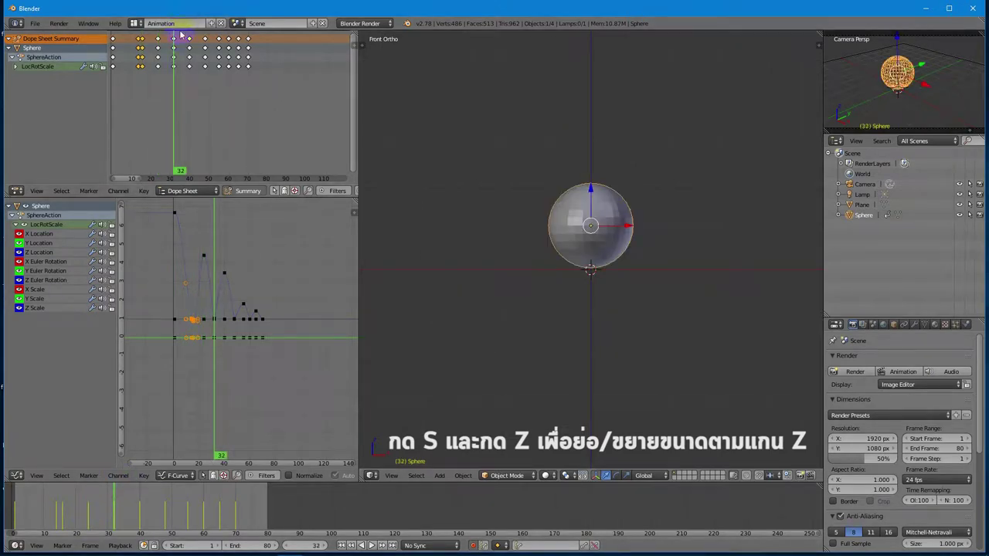
key("Right")
key("Right")
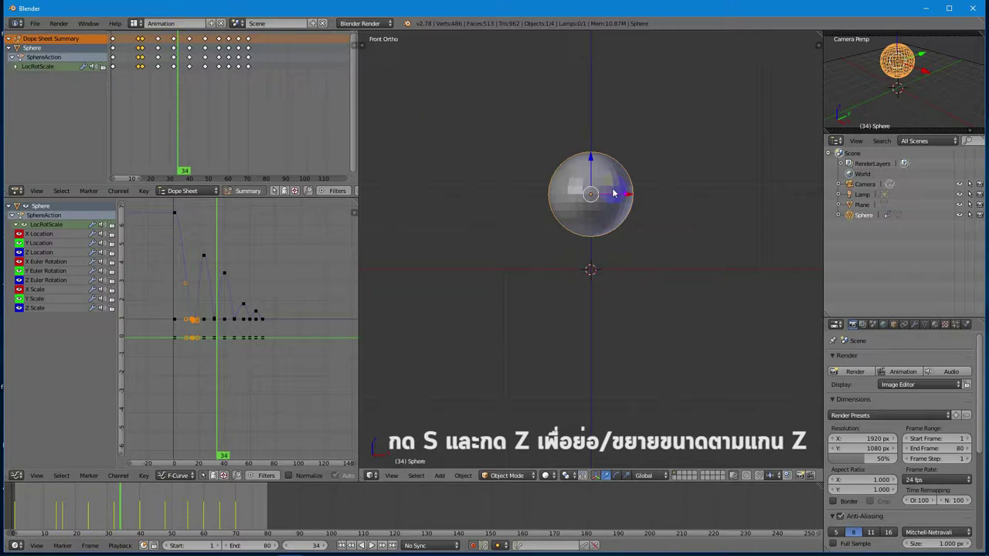
key("s")
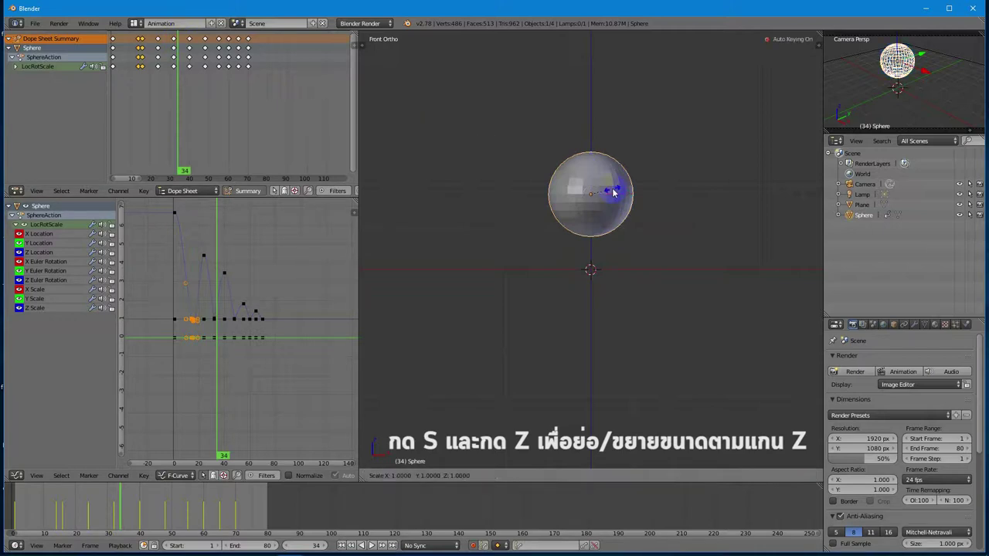
key("z")
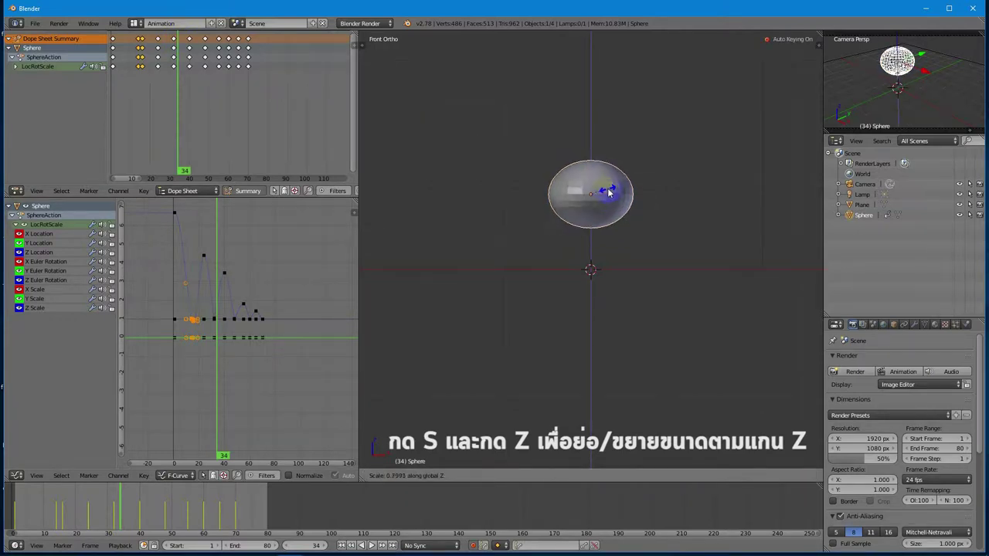
left_click(610, 191)
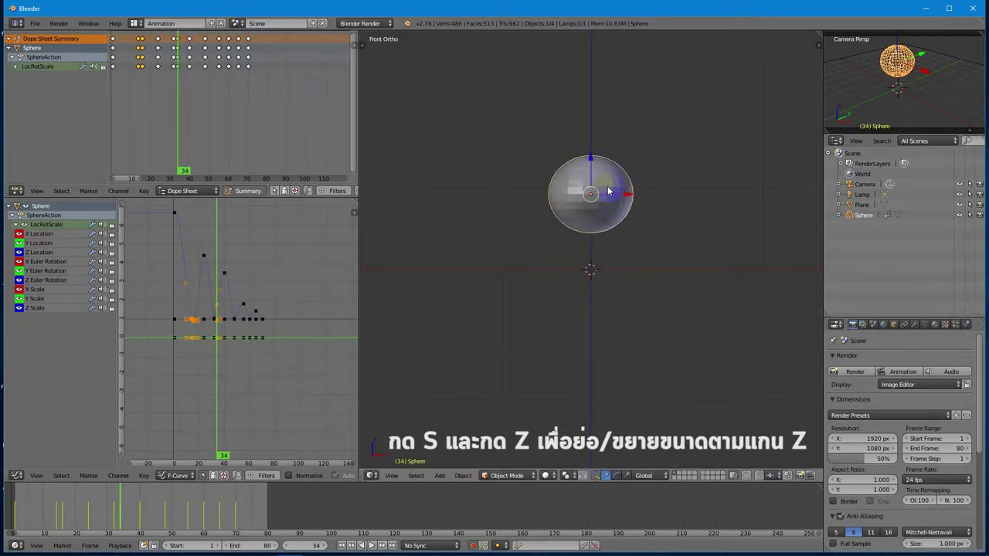
- Move the squashed sphere at frame 34 down along Z onto the ground line
key("g")
key("z")
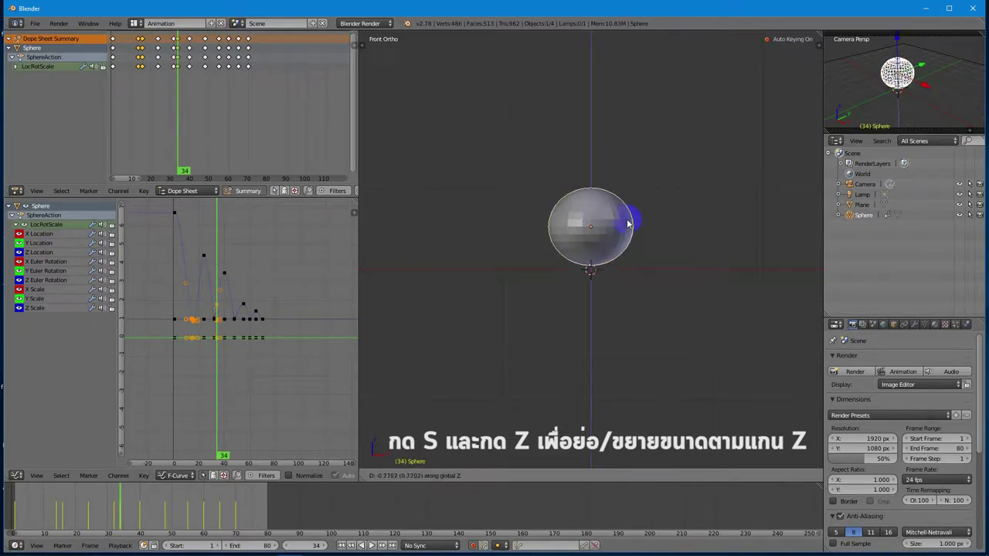
left_click(629, 226)
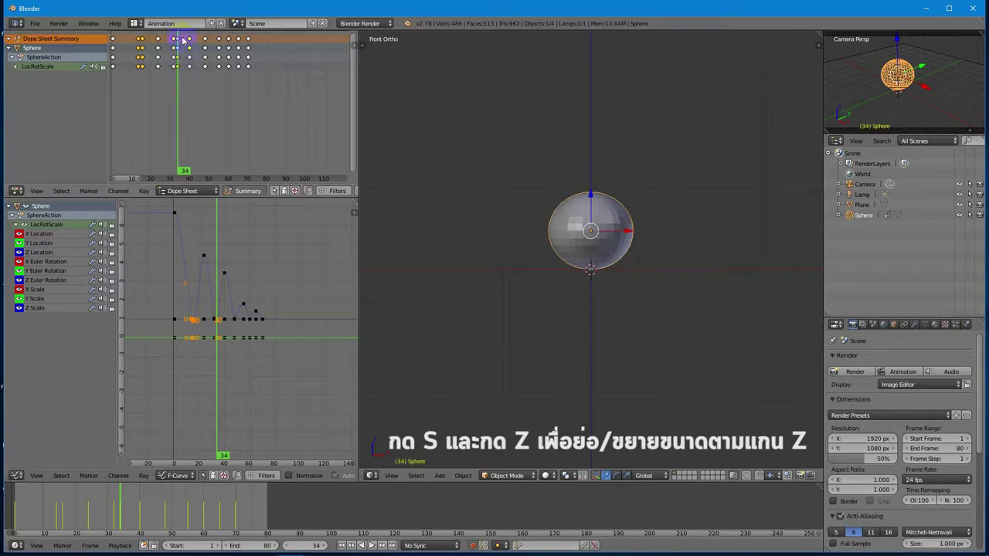
- At frame 50, just after the third ground contact, squash the sphere along Z to about 0.85
left_click_drag(178, 39, 212, 44)
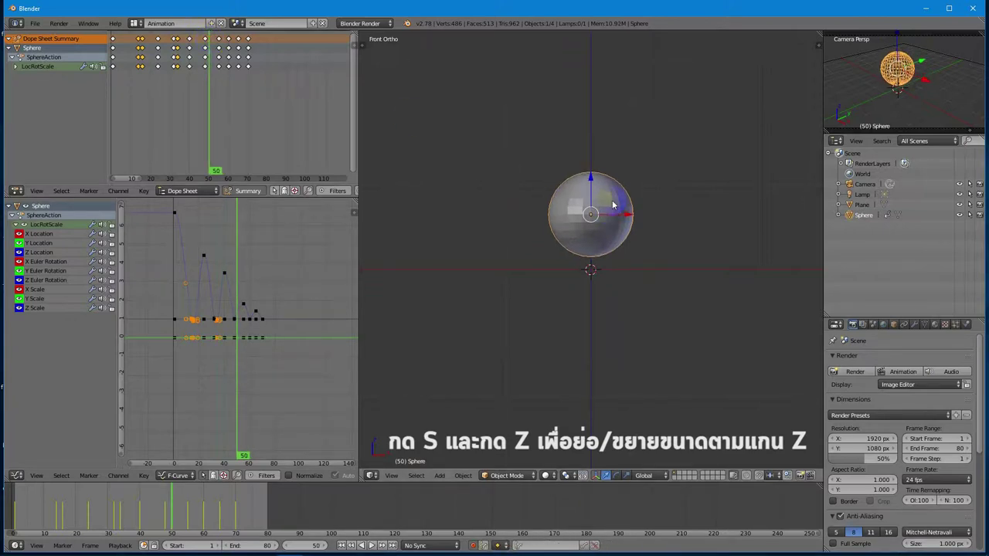
key("s")
key("z")
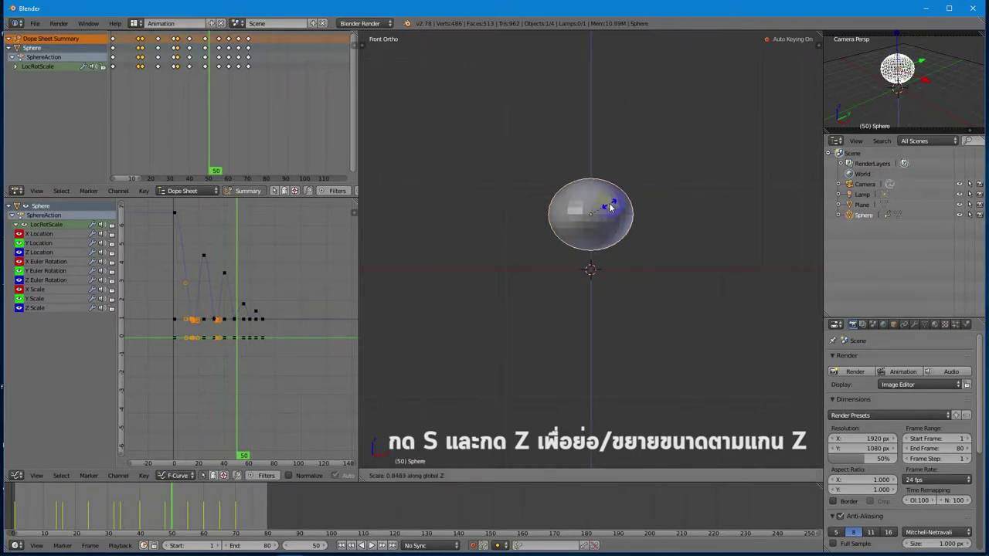
left_click(610, 207)
- Lower the sphere at frame 50 by about 0.48 along Z to touch the ground line
key("g")
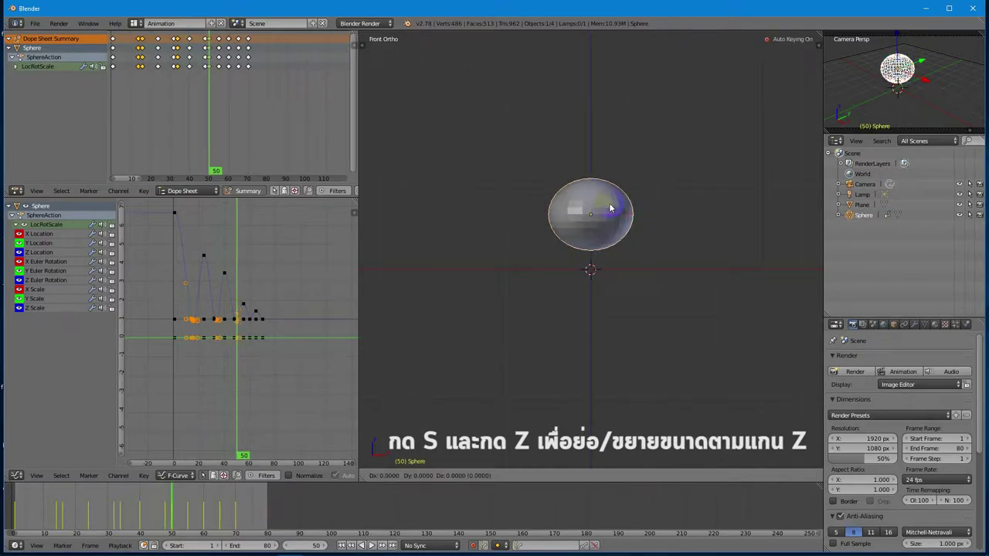
key("z")
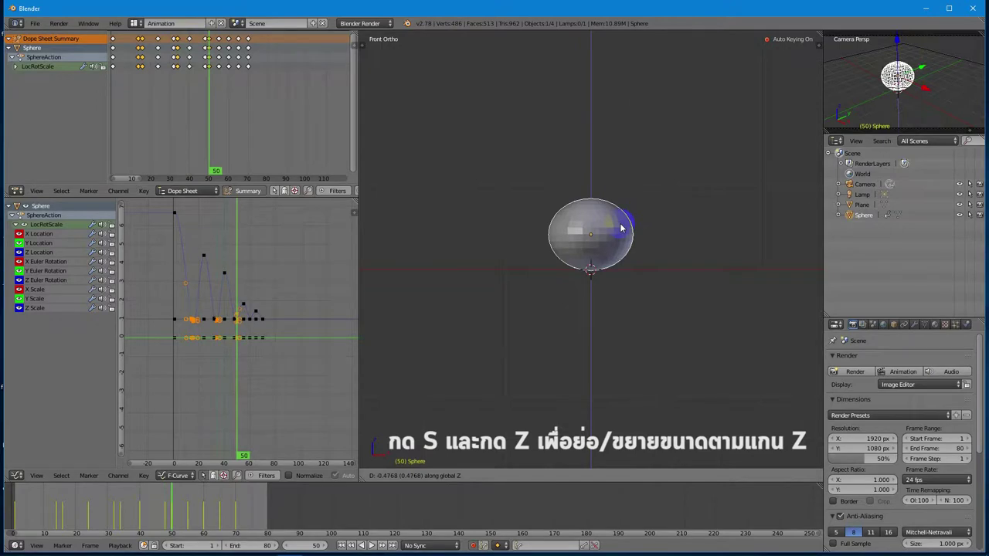
left_click(622, 227)
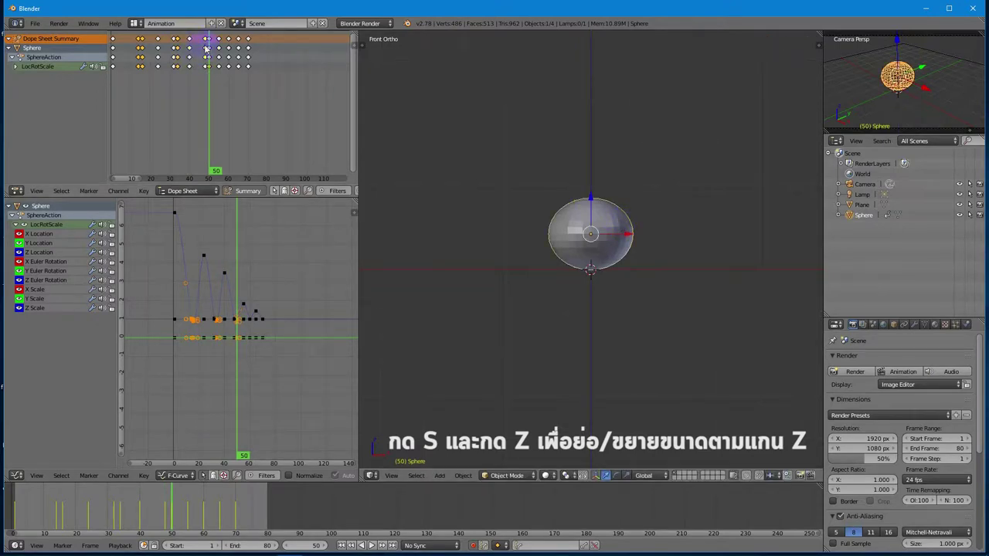
- Go to frame 62, just after the fourth ground contact, and squash the sphere along Z
key("alt+a")
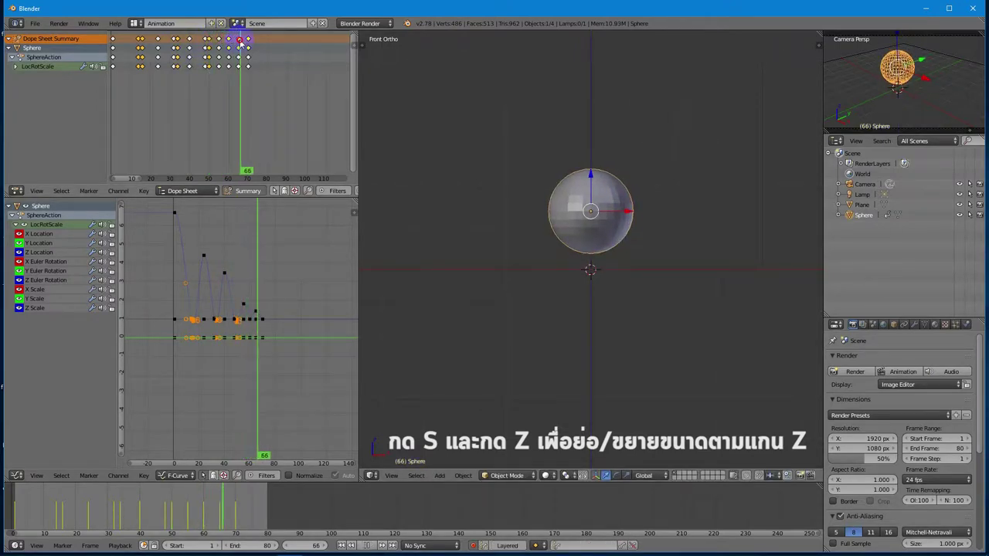
mouse_move(234, 48)
left_mouse_down()
mouse_move(223, 51)
mouse_move(234, 46)
left_mouse_up()
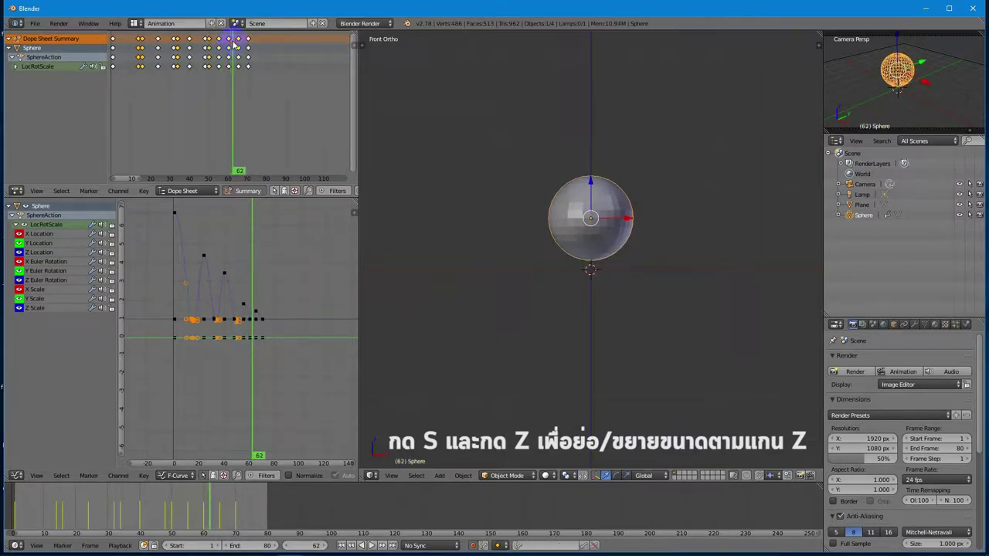
key("s")
key("z")
left_click(612, 213)
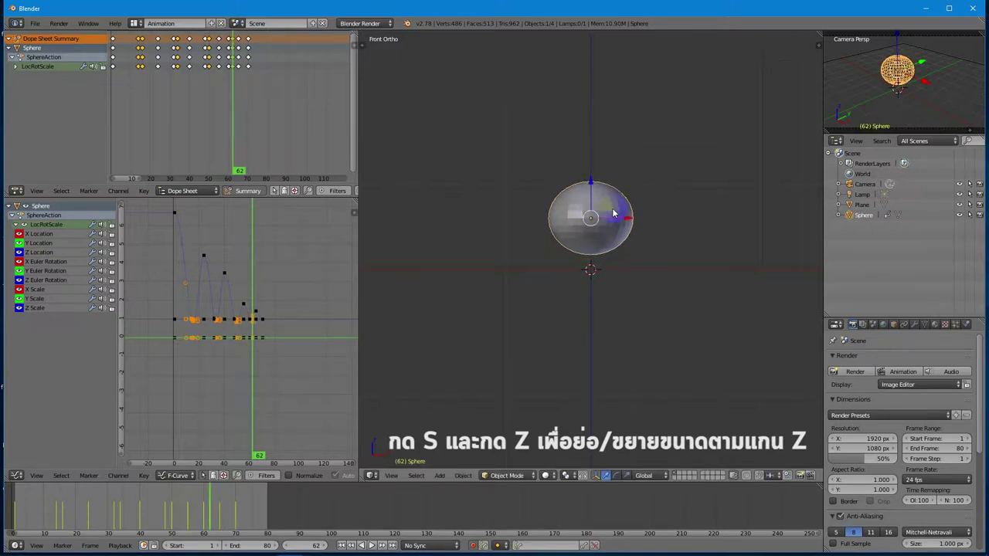
key("s")
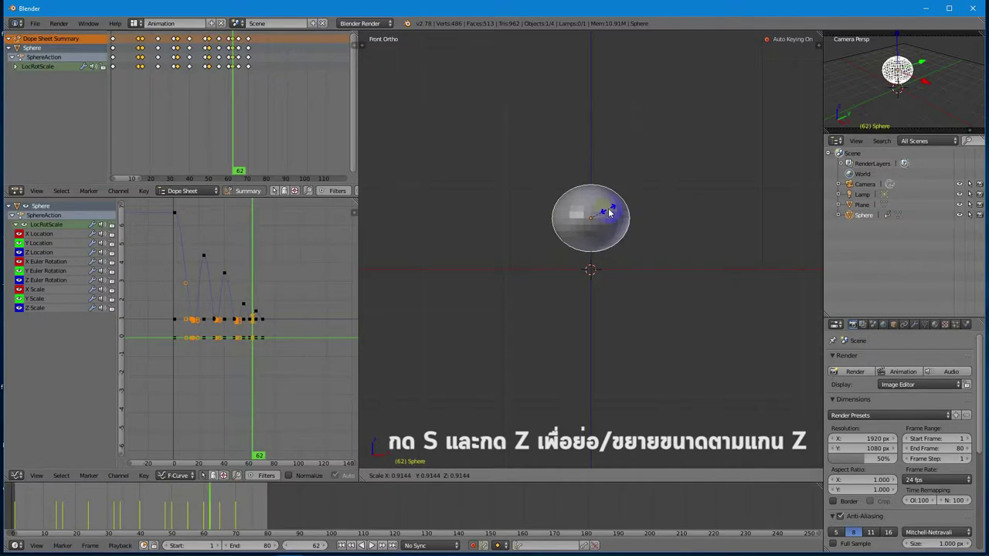
left_click(609, 206)
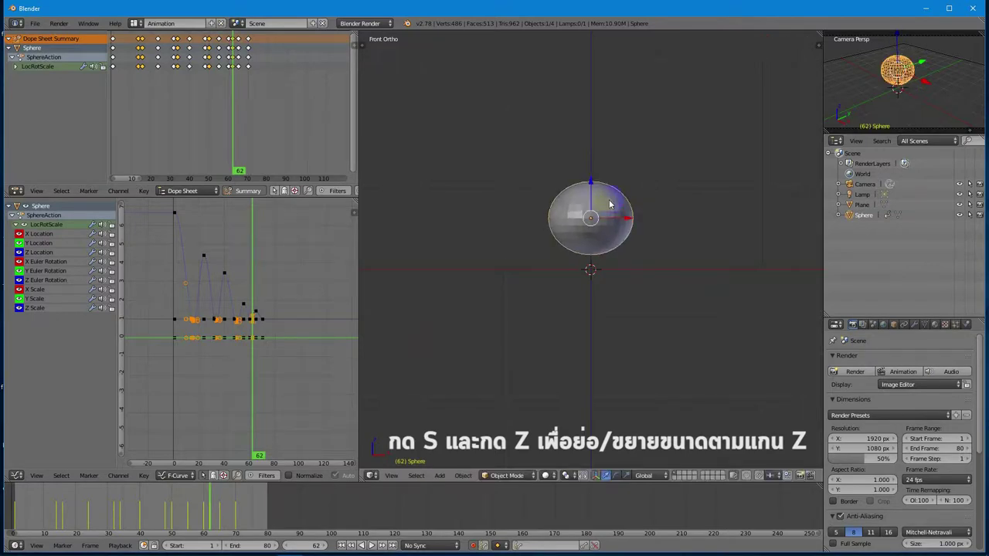
- Lower the squashed sphere at frame 62 by about 0.37 along Z onto the ground line
key("g")
key("z")
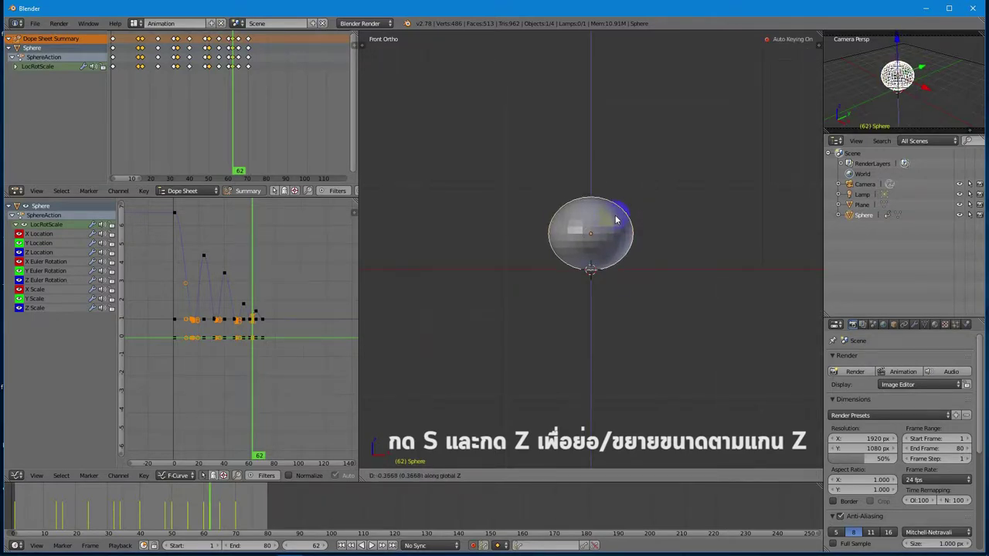
left_click(618, 215)
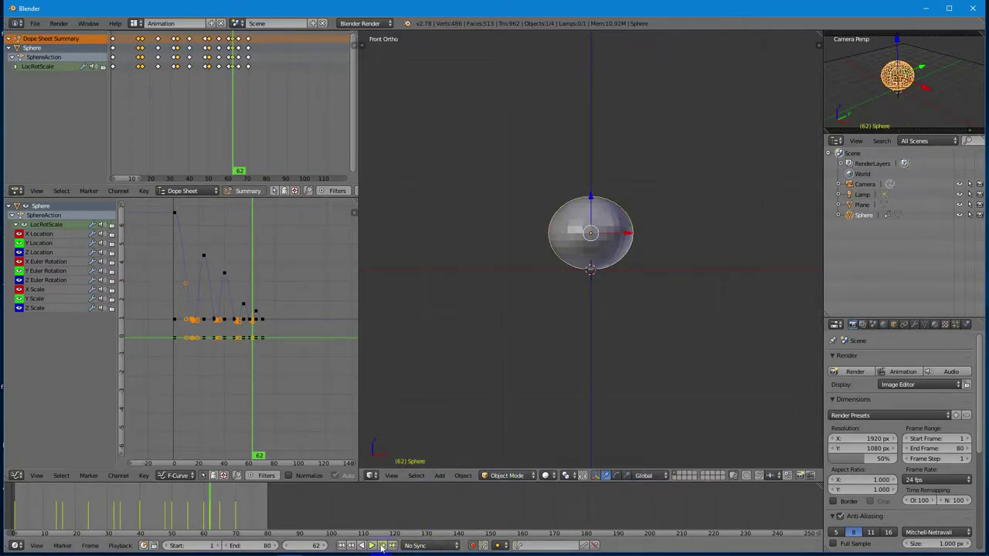
scroll(547, 335, "up", 3)
scroll(556, 343, "down", 8)
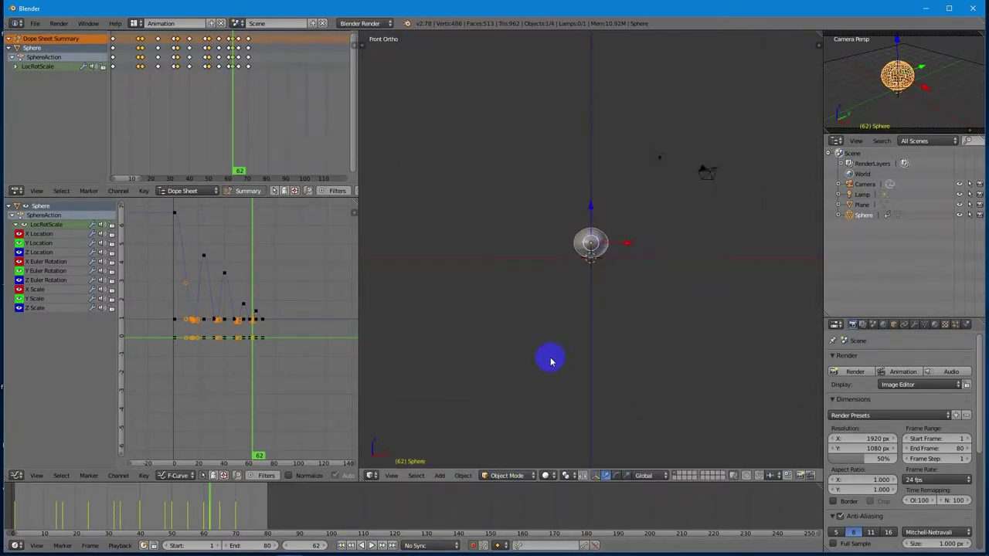
scroll(545, 367, "up", 3)
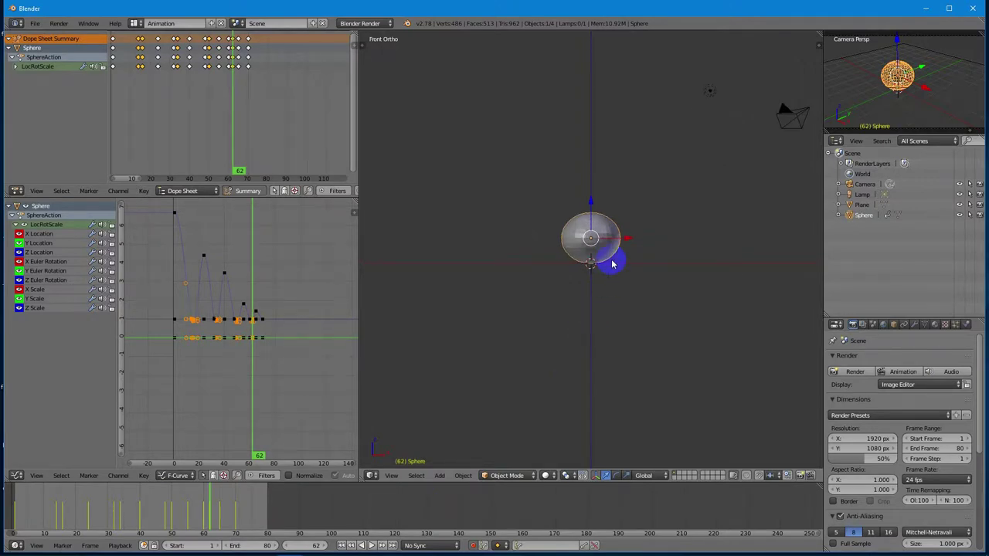
- Play the bounce animation from its first frame to check the squash, and stop the playback
middle_click_drag(612, 264, 607, 331, "shift")
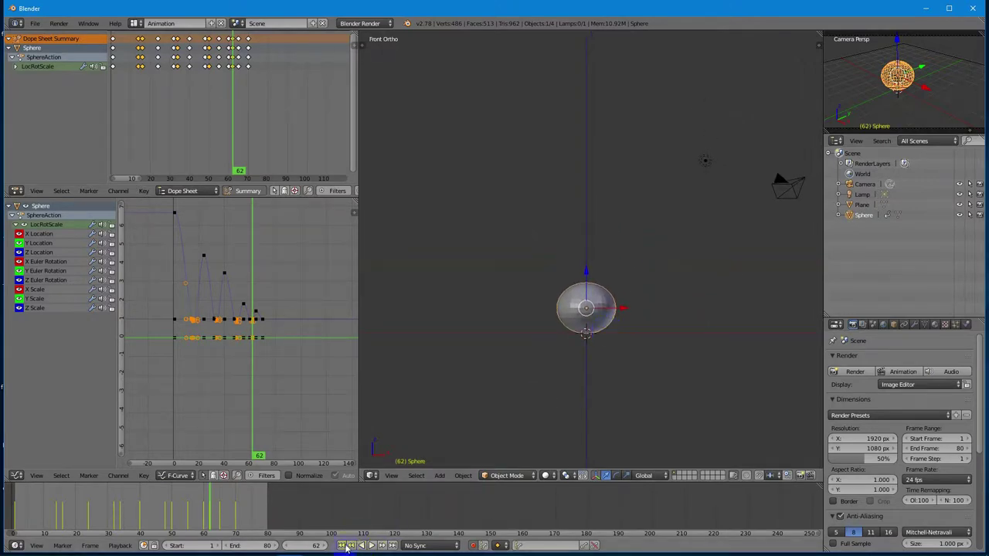
left_click(341, 546)
left_click(372, 545)
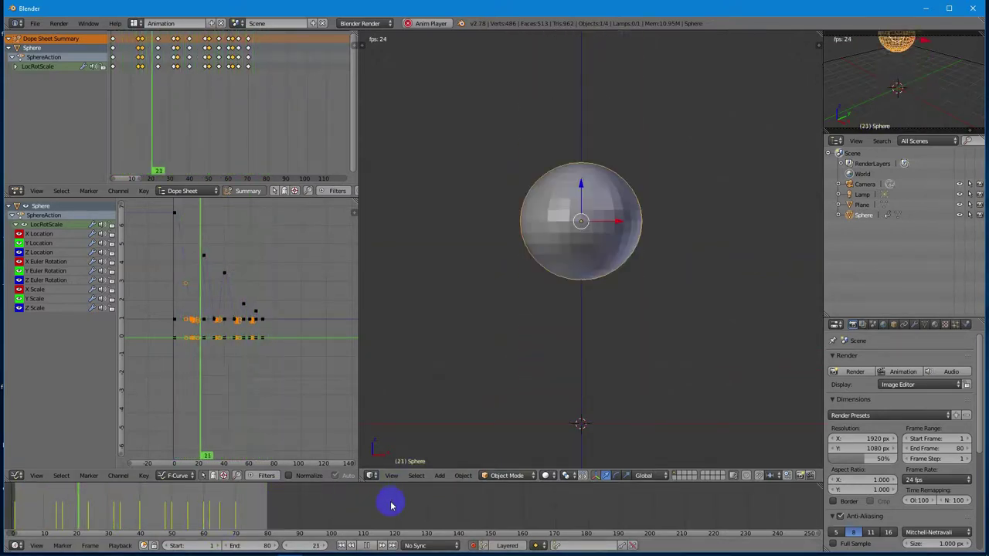
left_click(367, 546)
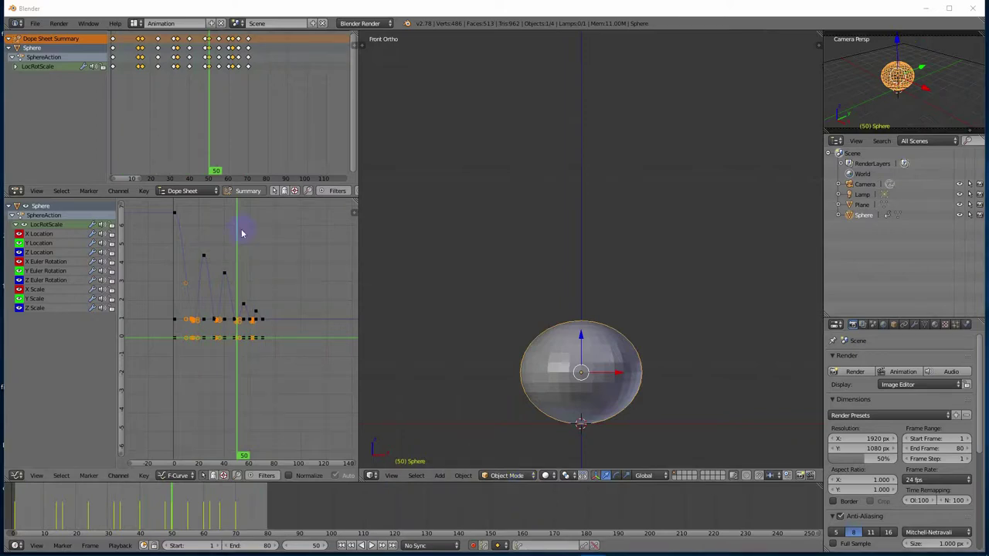
- Switch the 3D view from front orthographic to an angled perspective showing the sphere and the whole ground plane
left_click(363, 176)
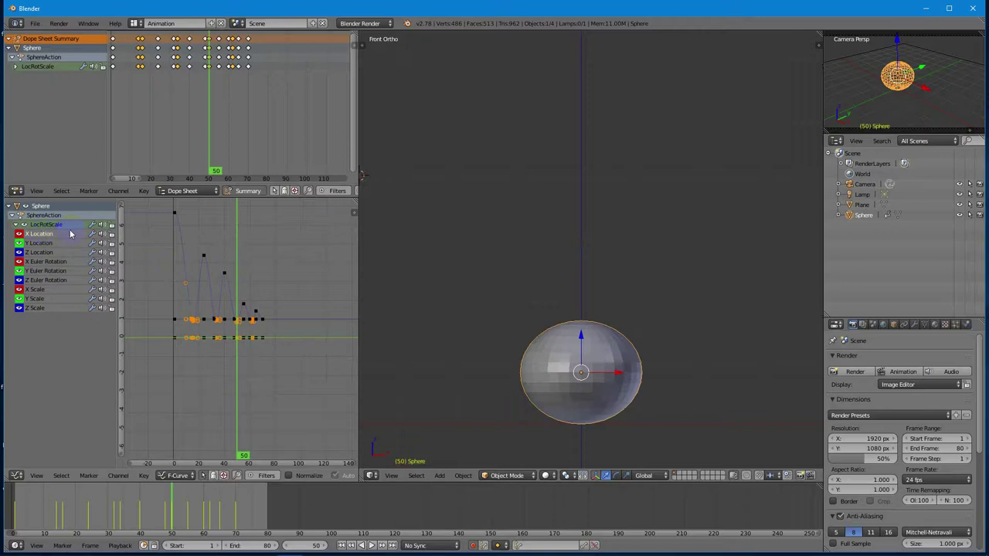
scroll(662, 369, "down", 6)
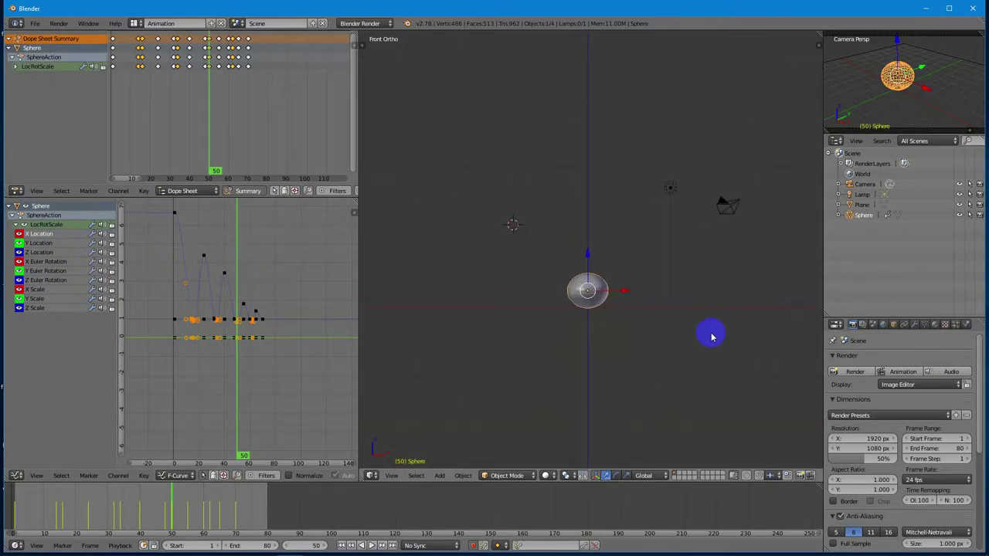
key("KP_5")
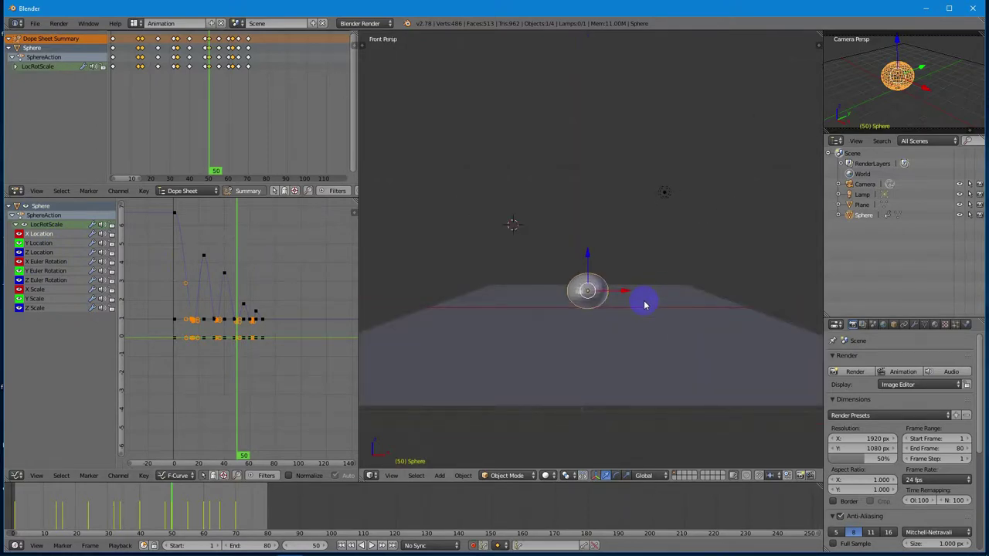
key("KP_0")
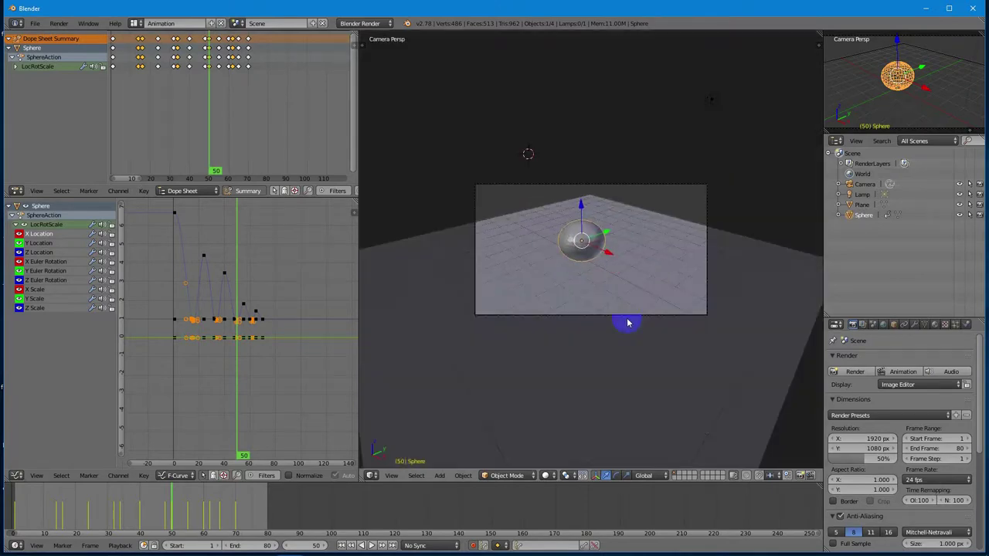
scroll(608, 287, "up", 2)
mouse_move(610, 277)
middle_mouse_down()
mouse_move(610, 253)
mouse_move(610, 263)
middle_mouse_up()
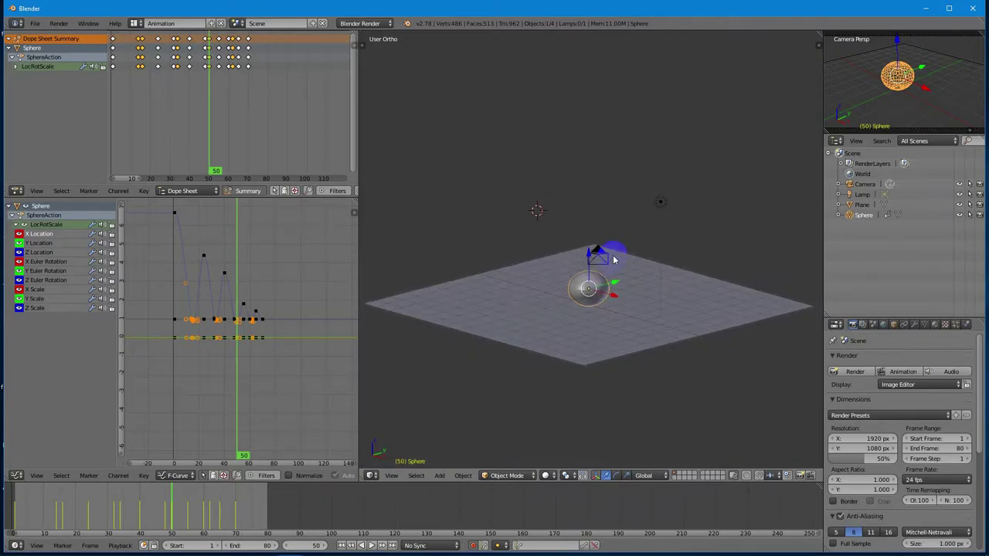
key("KP_5")
middle_click_drag(611, 343, 647, 353)
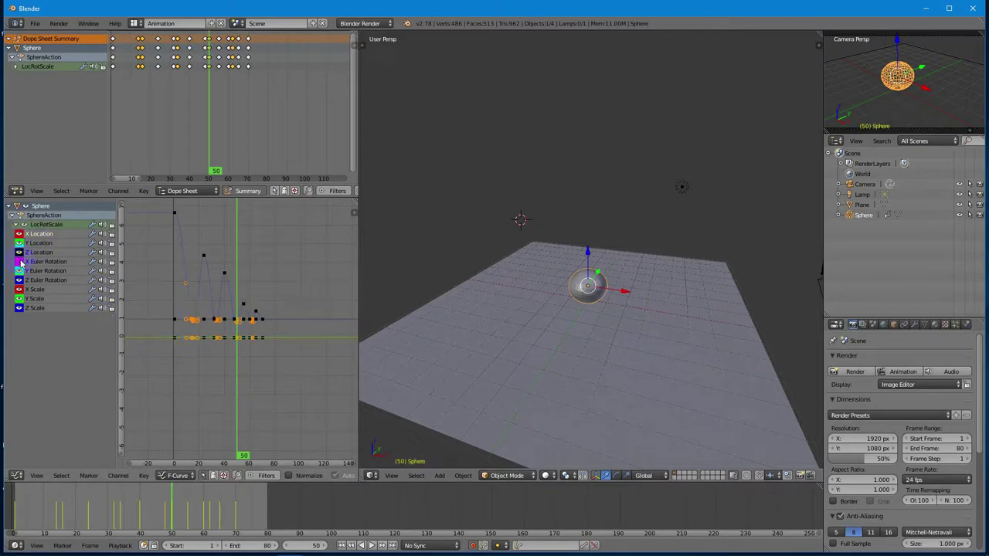
- Hide all F-curves except X Location, frame that curve in the graph editor, and widen the animation editors
left_click(19, 307)
left_click(19, 243)
left_click(20, 252)
key("Home")
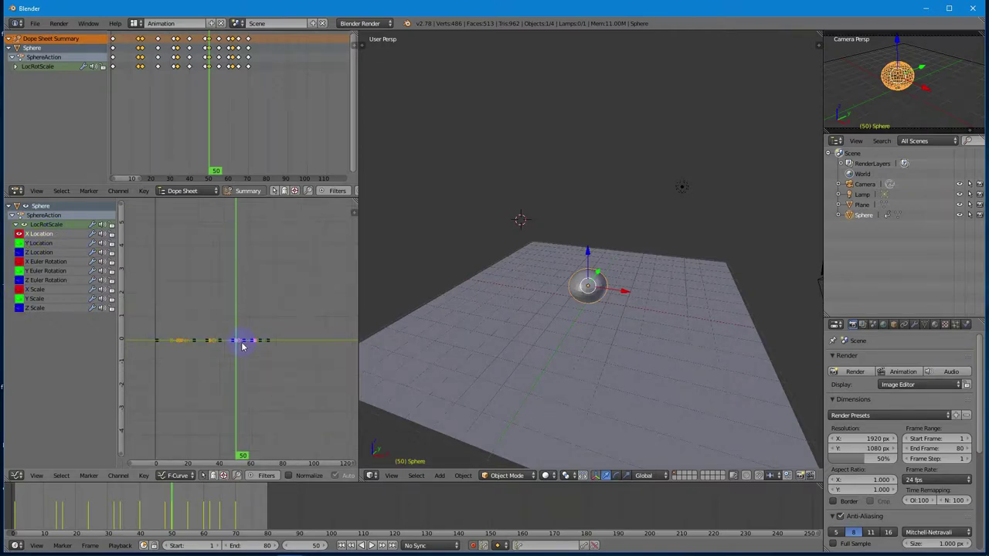
left_click_drag(364, 115, 629, 146)
scroll(302, 393, "down", 4)
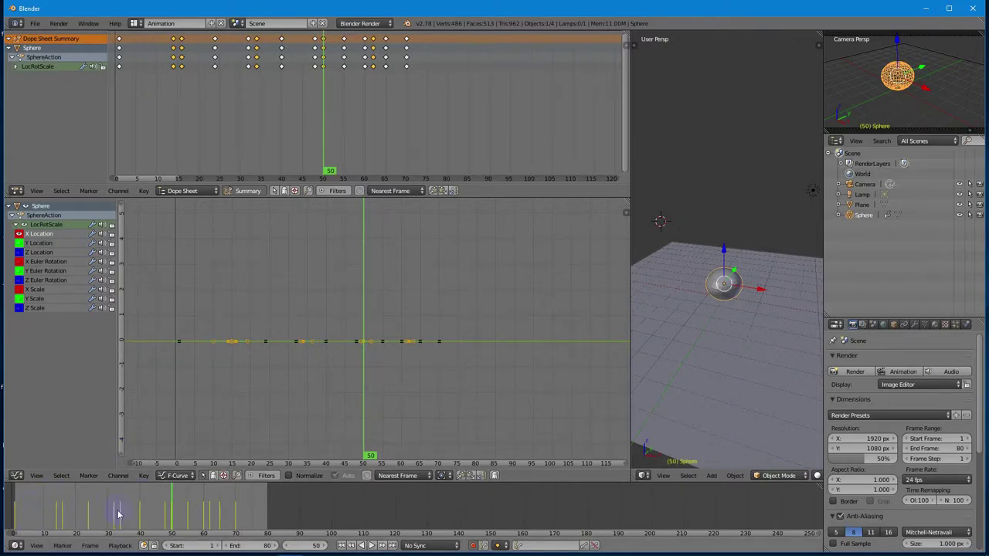
- Go to frame 1 and select the first keyframe of the sphere's X Location curve
left_click(236, 516)
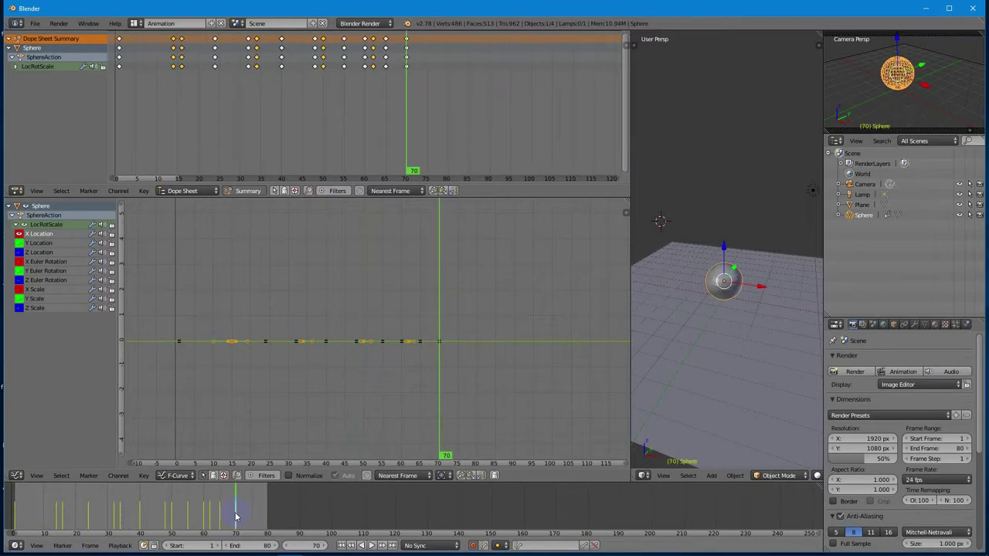
left_click(13, 516)
left_click(15, 516)
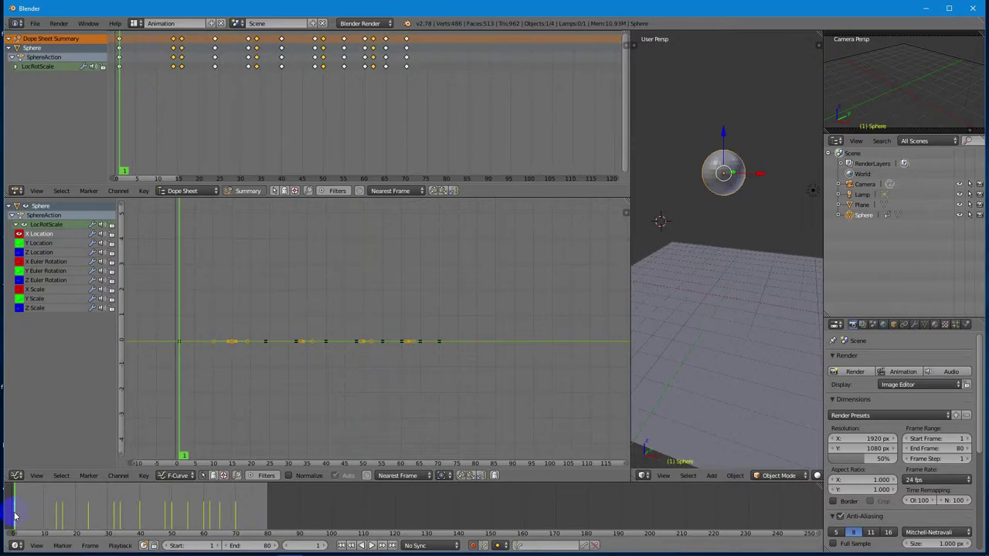
right_click(178, 342)
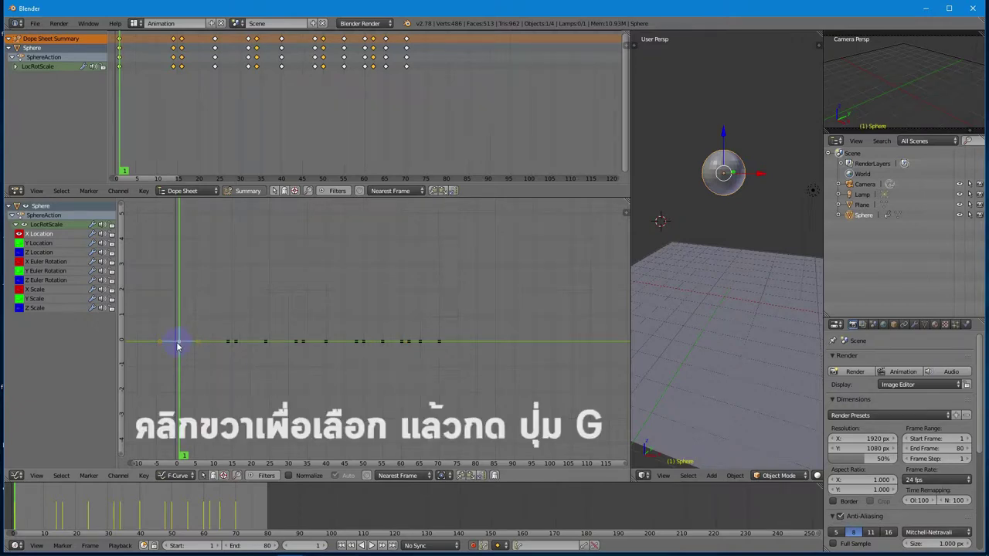
key("g")
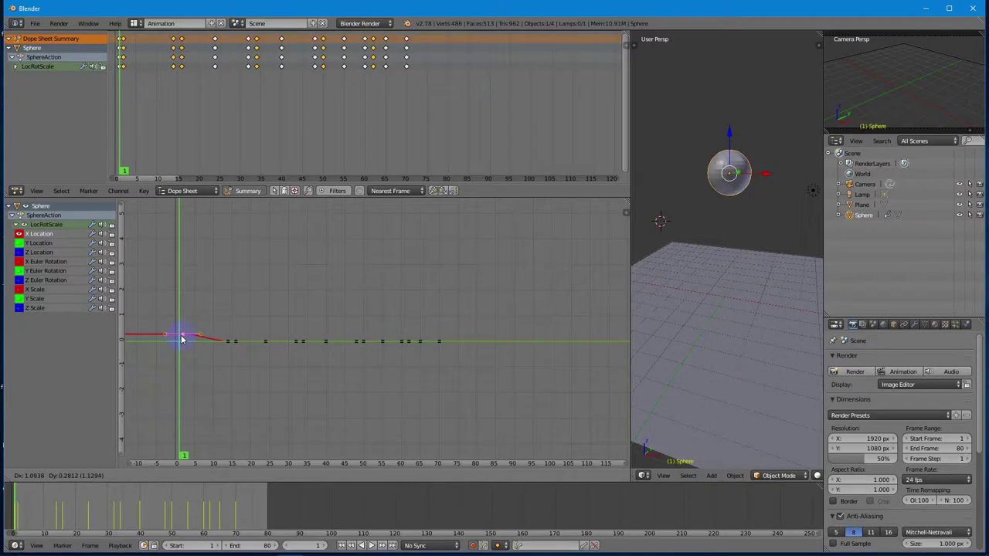
left_click(182, 340)
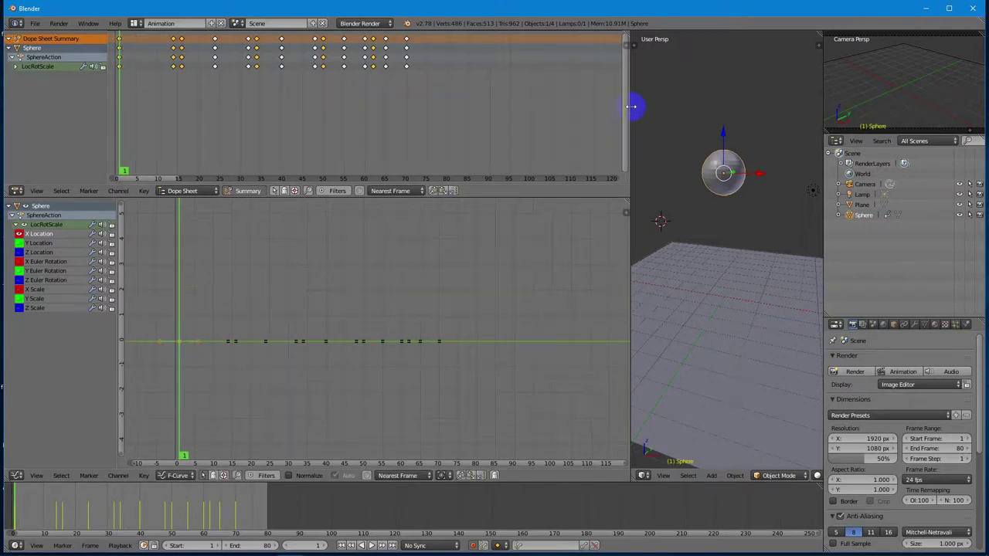
- Widen the 3D view so the whole plane and the sphere fit, and return the timeline to frame 1
left_click_drag(631, 107, 439, 125)
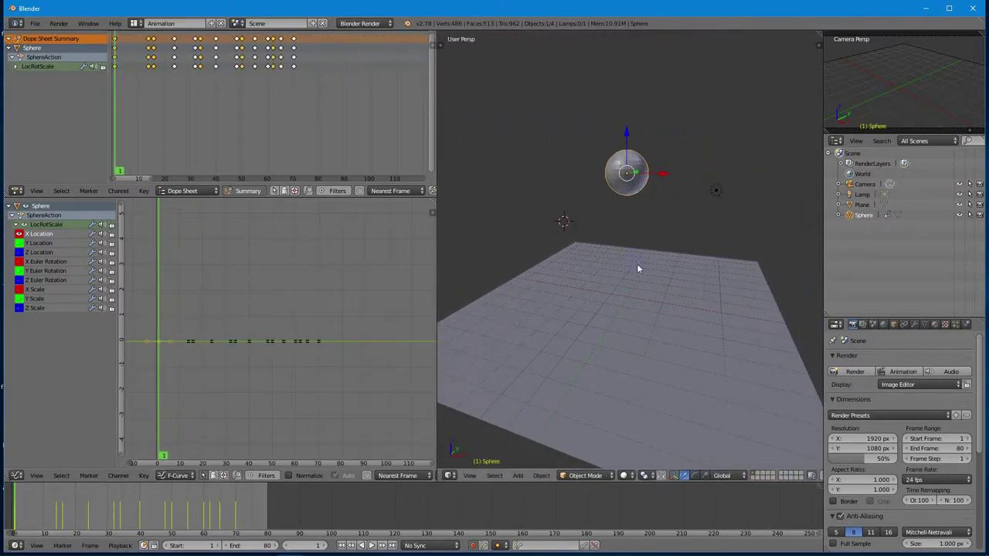
scroll(635, 281, "up", 2)
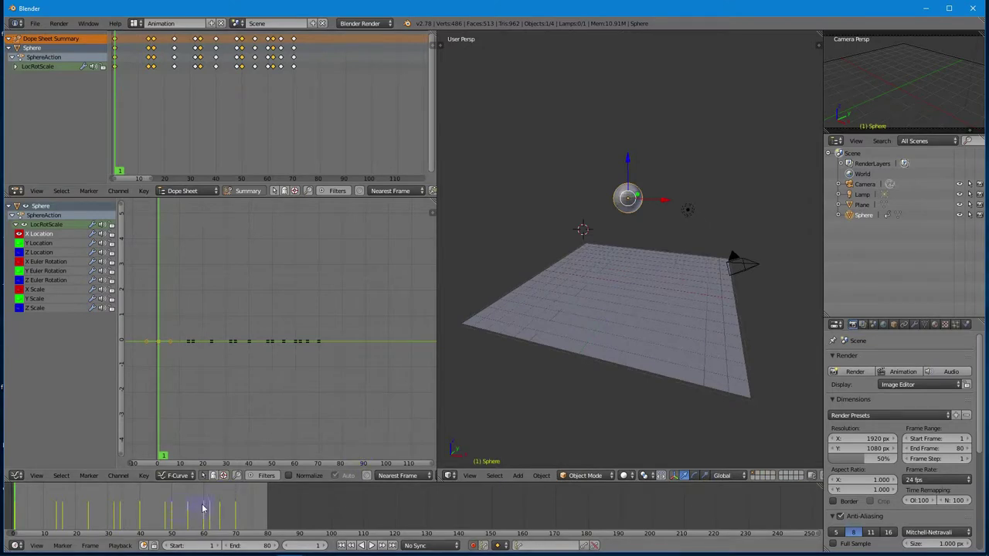
left_click_drag(243, 499, 12, 503)
key("alt+a")
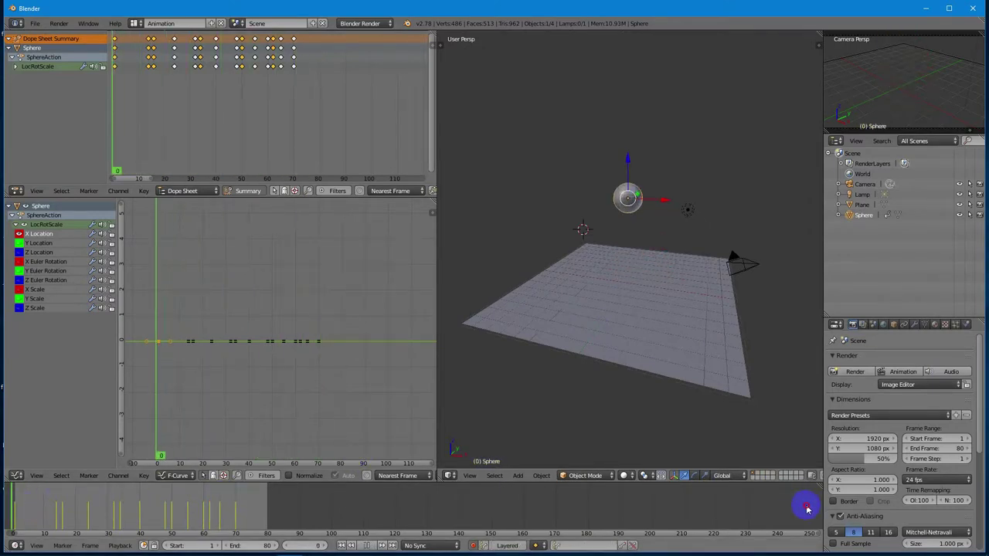
left_click(16, 502)
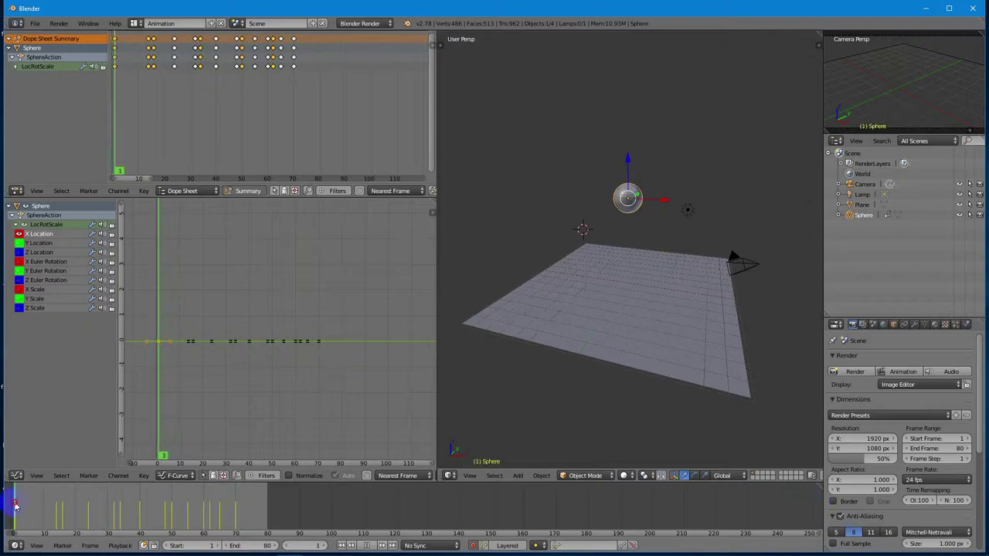
key("alt+a")
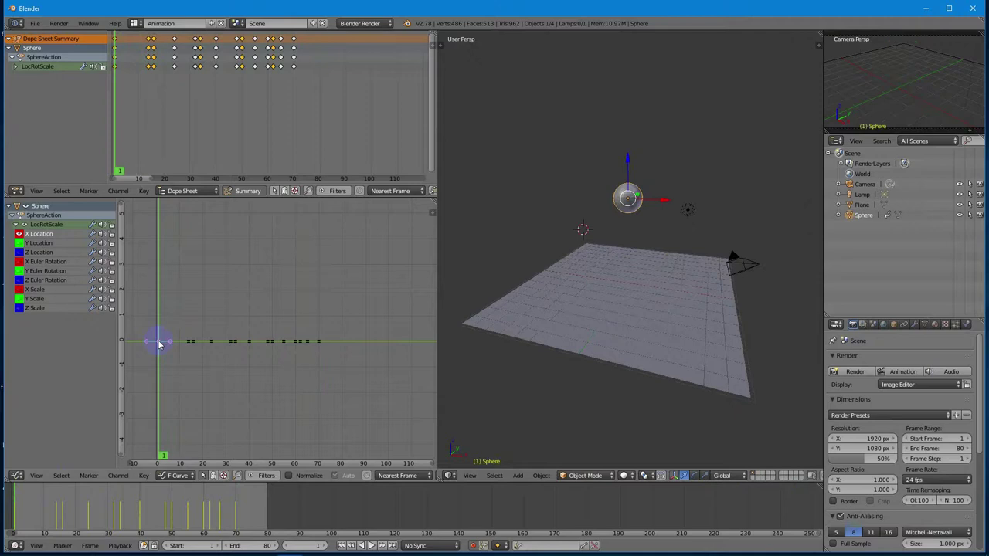
- Lower the frame 1 X Location keyframe by about 3, raise the frame 70 keyframe by about 3, and scrub to frame 70
key("g")
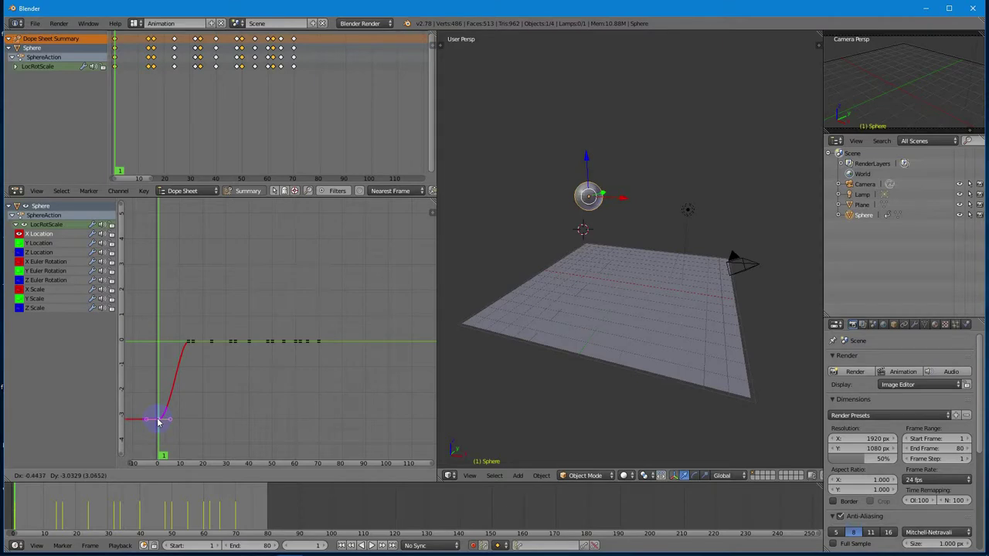
left_click(157, 421)
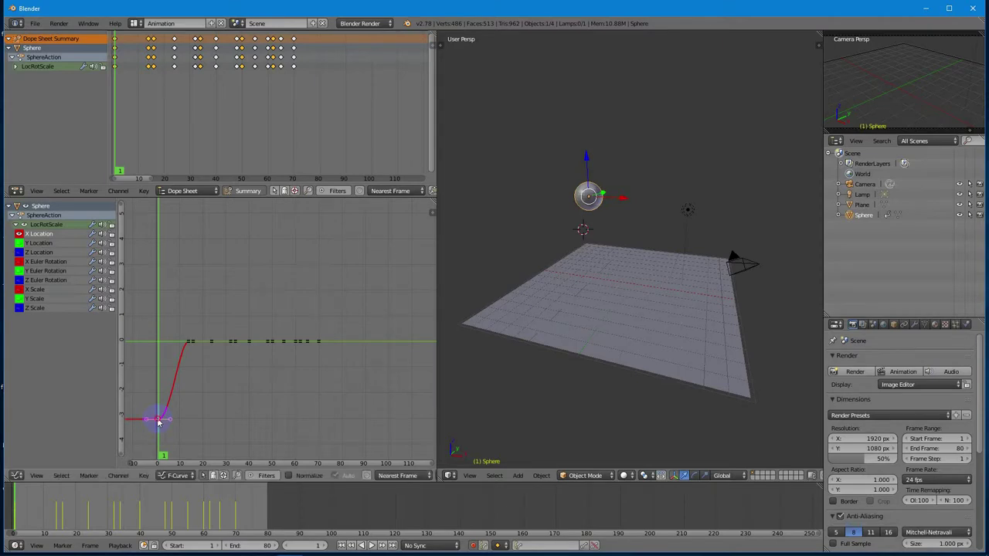
right_click(318, 341)
key("g")
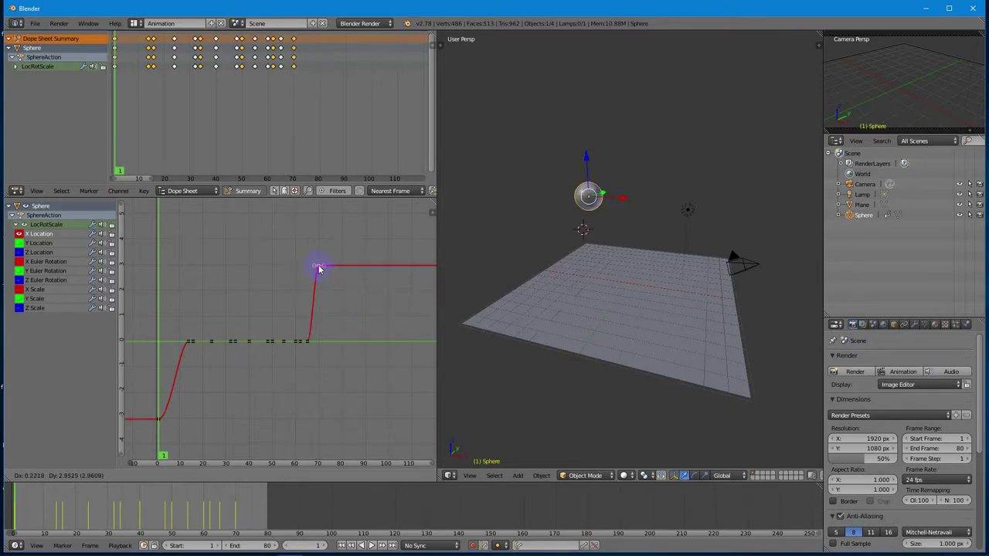
left_click(319, 268)
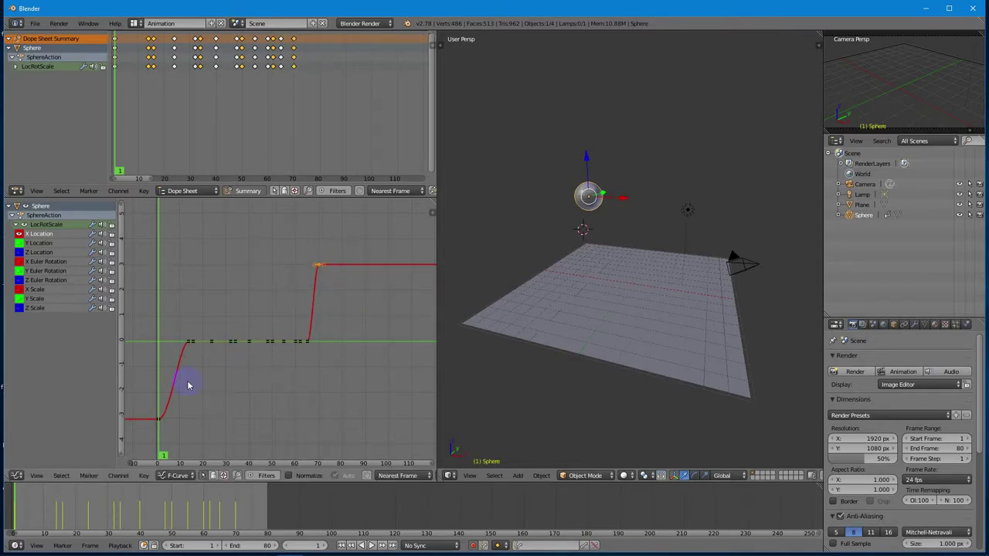
left_click_drag(40, 505, 235, 501)
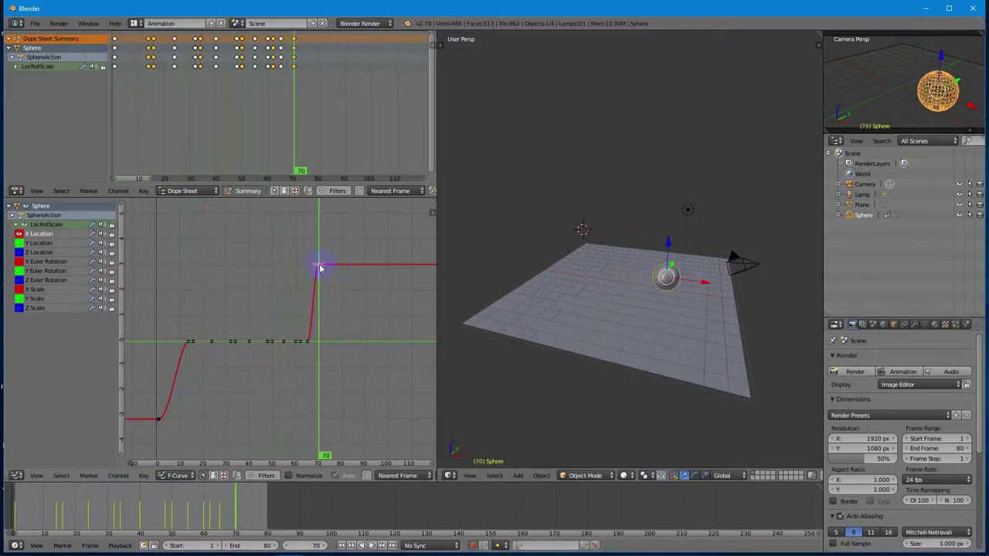
right_click_drag(320, 266, 320, 215)
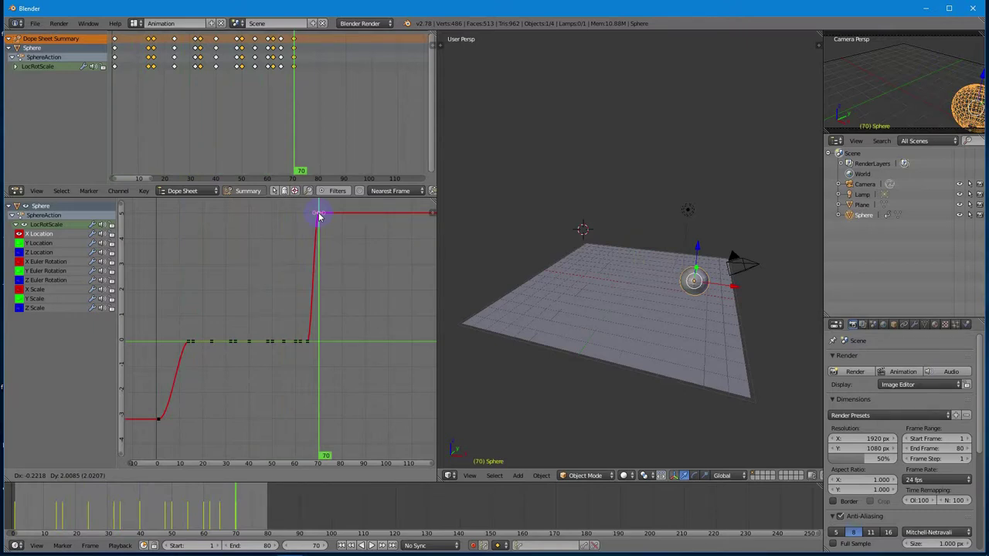
left_click_drag(318, 216, 322, 243)
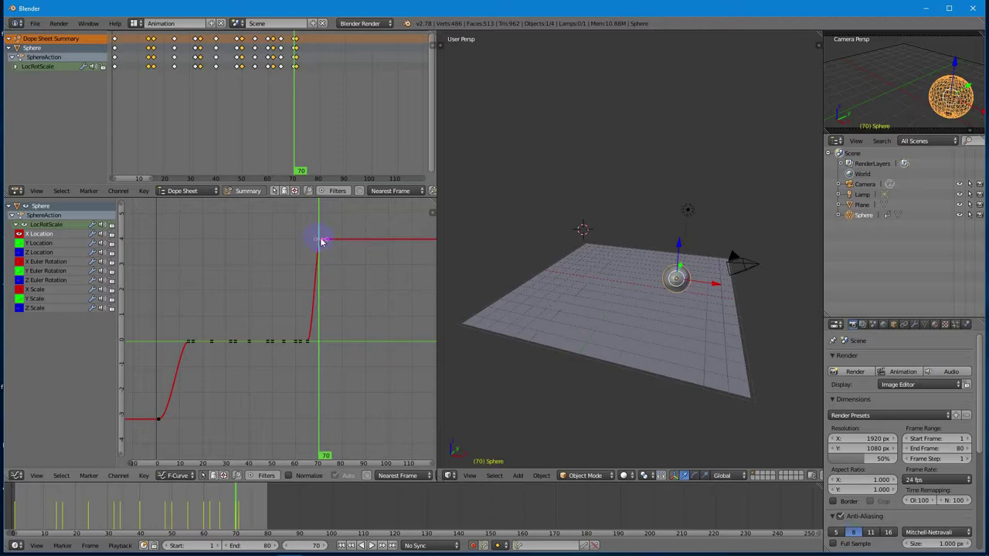
key("ctrl+z")
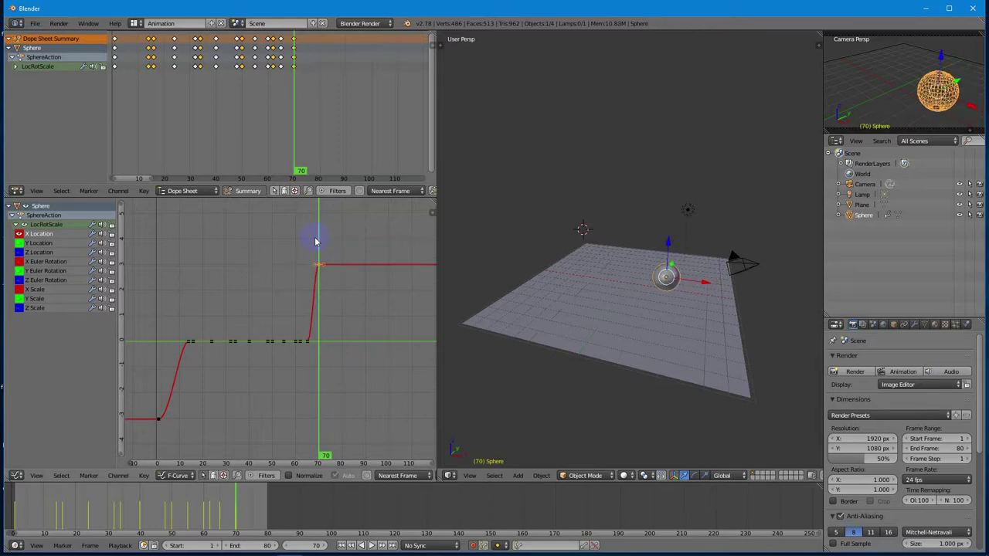
- Raise the frame 70 X Location keyframe by about 1 and lift the preceding keyframe to about 1.9
key("g")
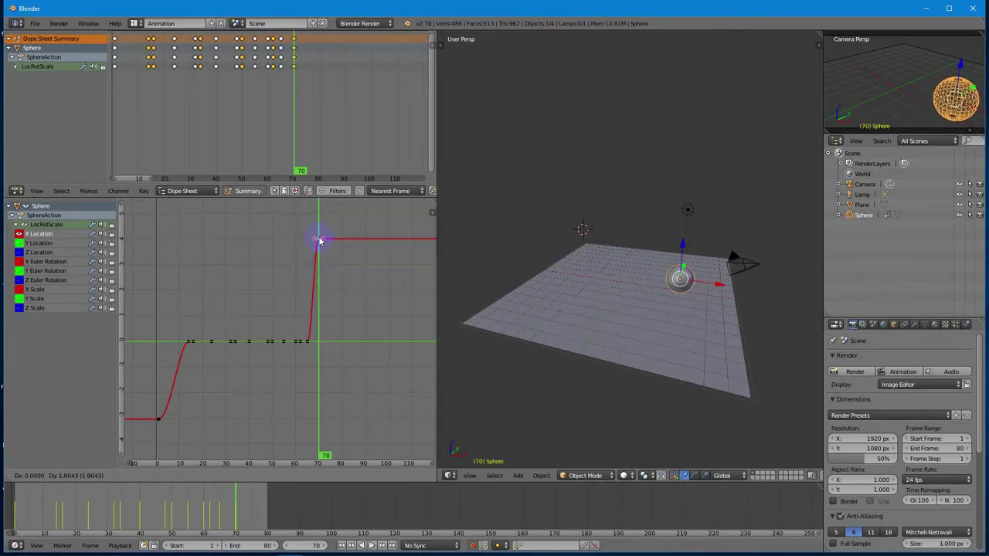
left_click(320, 240)
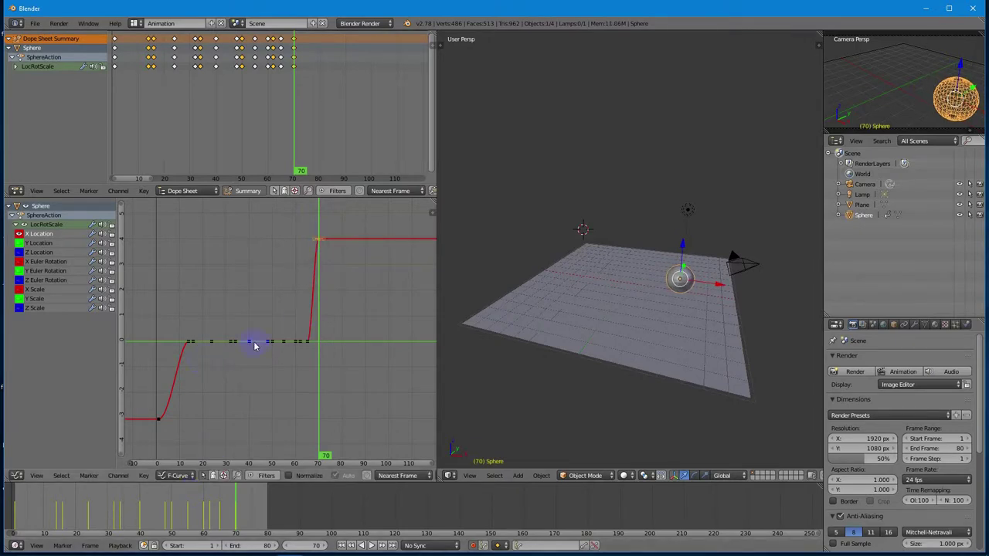
right_click(307, 342)
key("g")
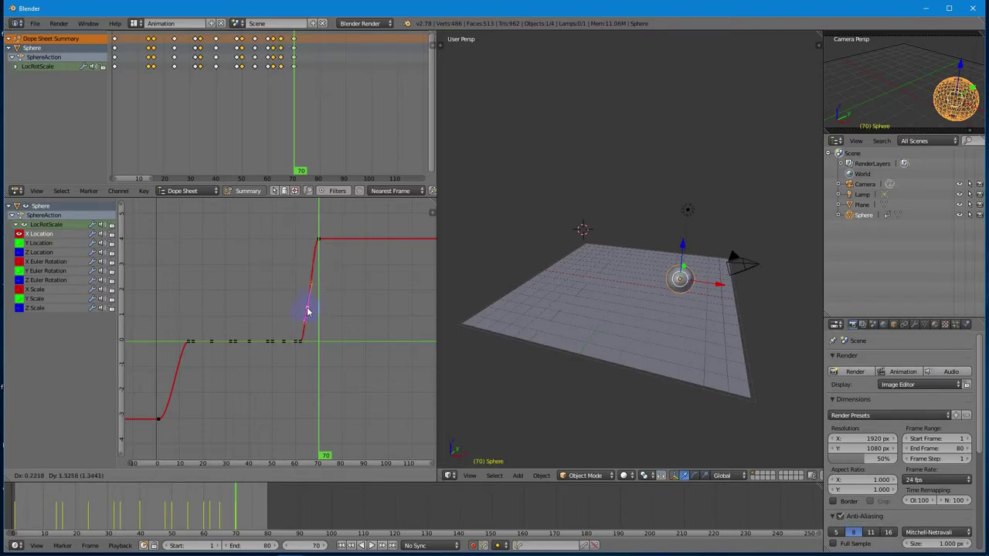
left_click(311, 245)
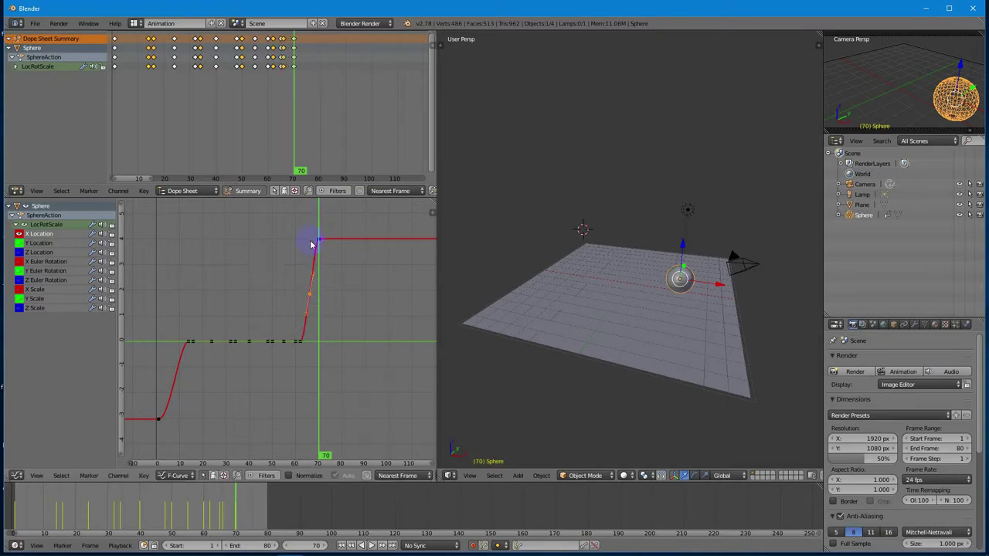
- Move the X Location keyframe at frame 16 up by about 1 and about 2.7 frames forward
right_click(191, 342)
key("g")
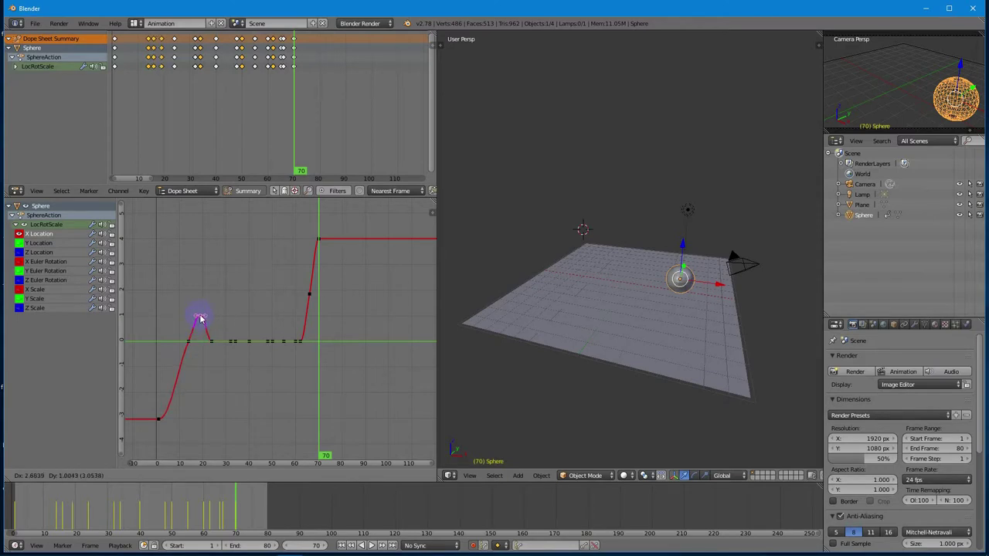
left_click(199, 318)
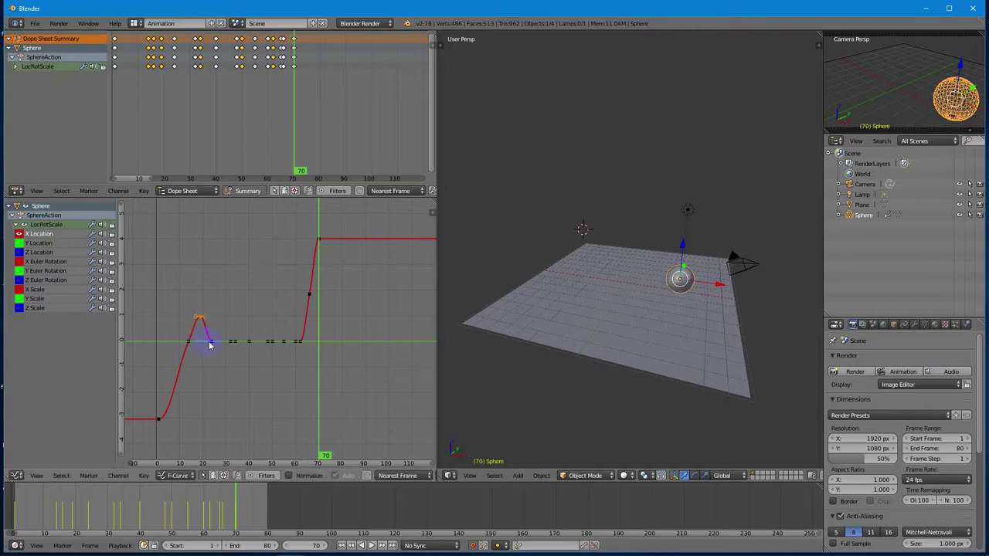
- Raise the next three X Location keyframes, from frame 24 to 34, to between about 1.5 and 1.9, each shifted slightly forward
key("g")
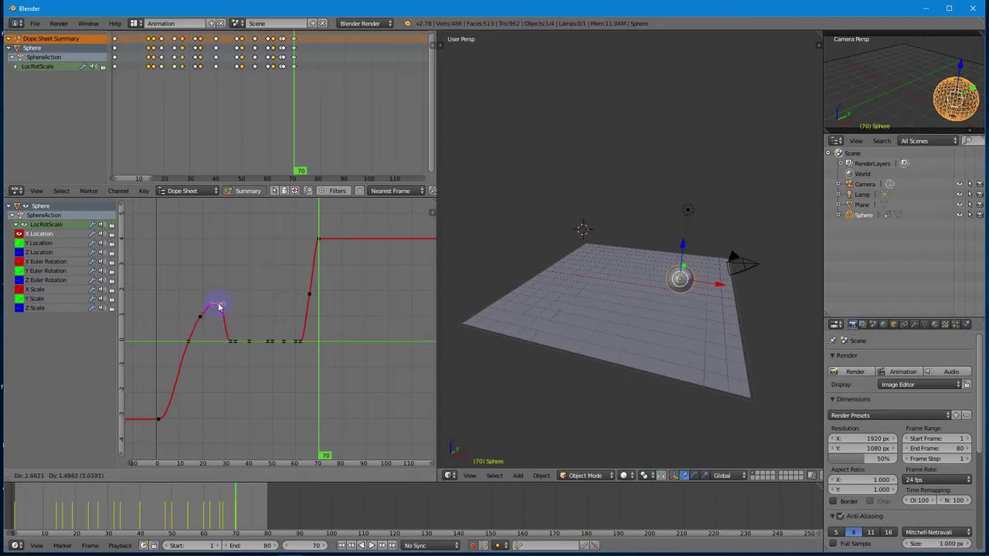
left_click(221, 304)
right_click(229, 343)
key("g")
left_click(244, 295)
right_click(235, 342)
key("g")
left_click(239, 297)
- Continue the rising X Location curve by lifting the keyframes from frame 40 to 55 to values climbing from about 2.1 to 3.2
right_click(248, 342)
key("g")
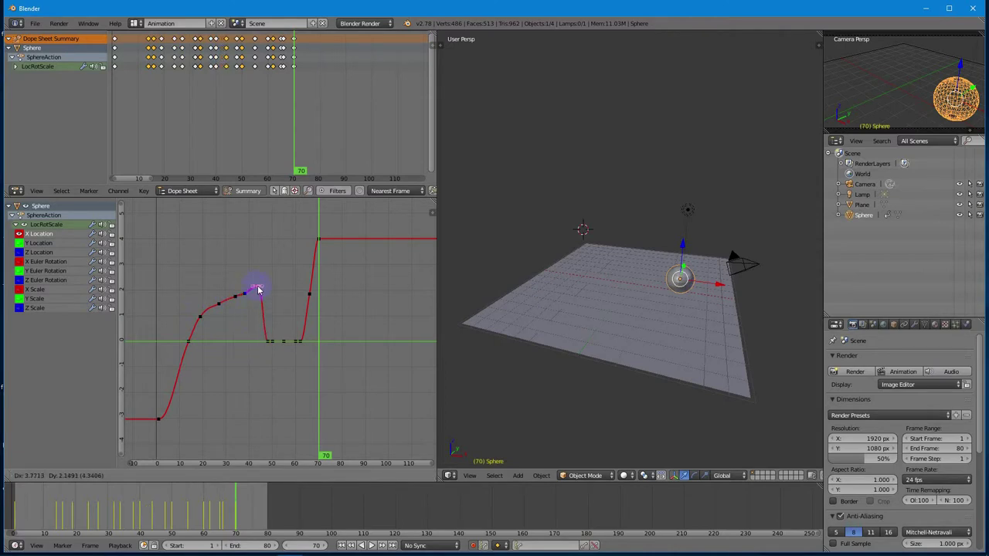
left_click(257, 288)
key("g")
left_click(267, 280)
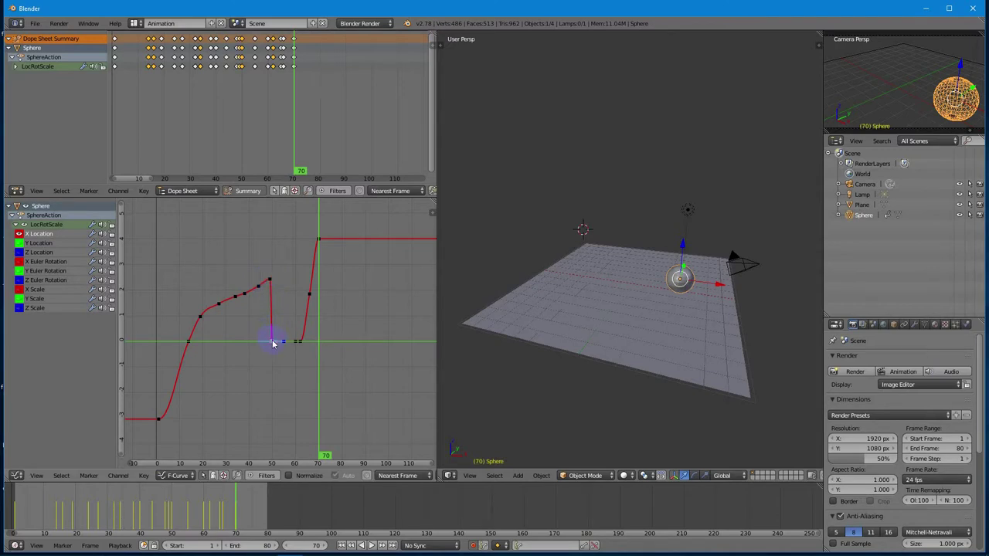
key("g")
left_click(283, 272)
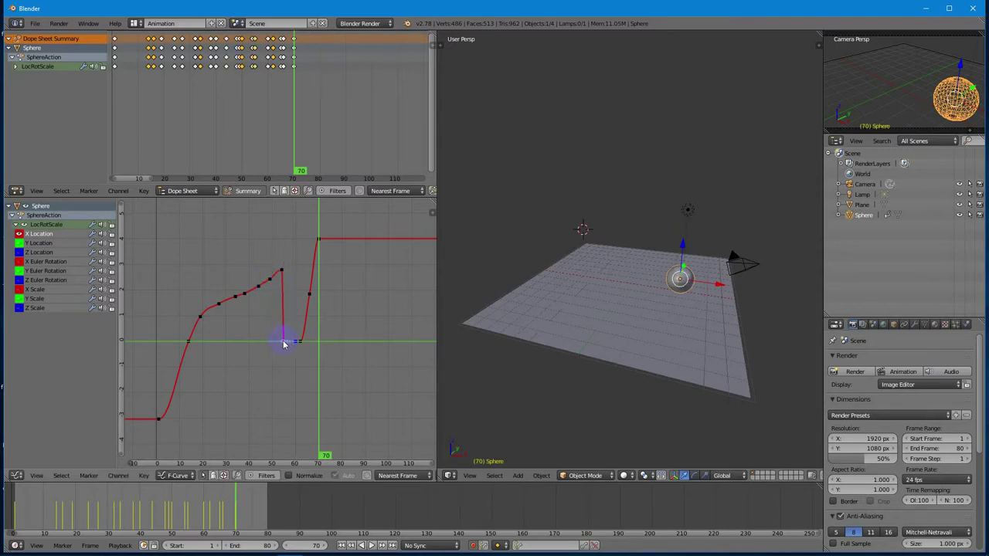
key("g")
left_click(290, 266)
- Raise the last two X Location keyframes before frame 70 to about 3.5 and 3.8 so the curve climbs smoothly
right_click(301, 342)
key("g")
left_click(307, 270)
right_click(309, 293)
key("g")
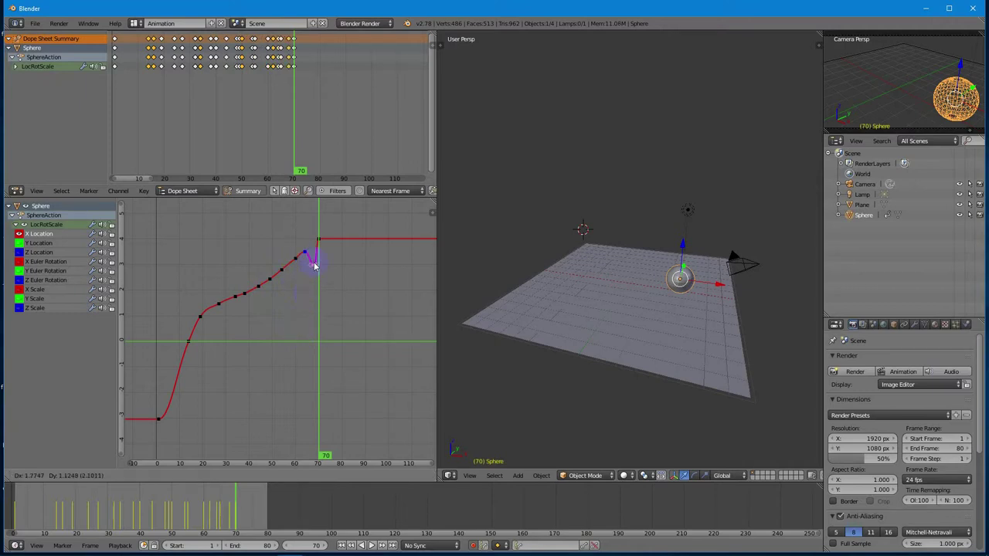
left_click(312, 245)
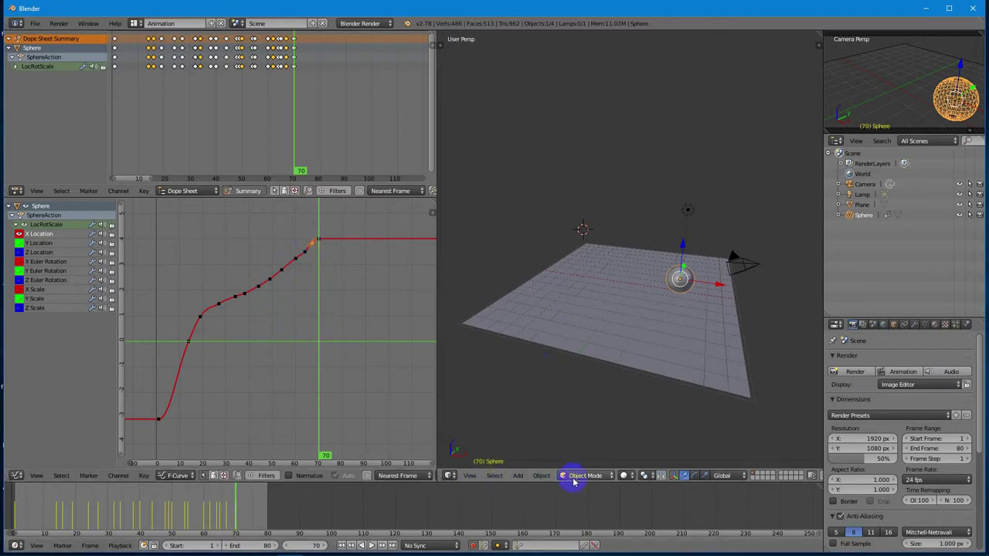
- Play the bounce from frame 1, check the sphere's sideways travel from several closer angles, and stop playback
left_click(342, 545)
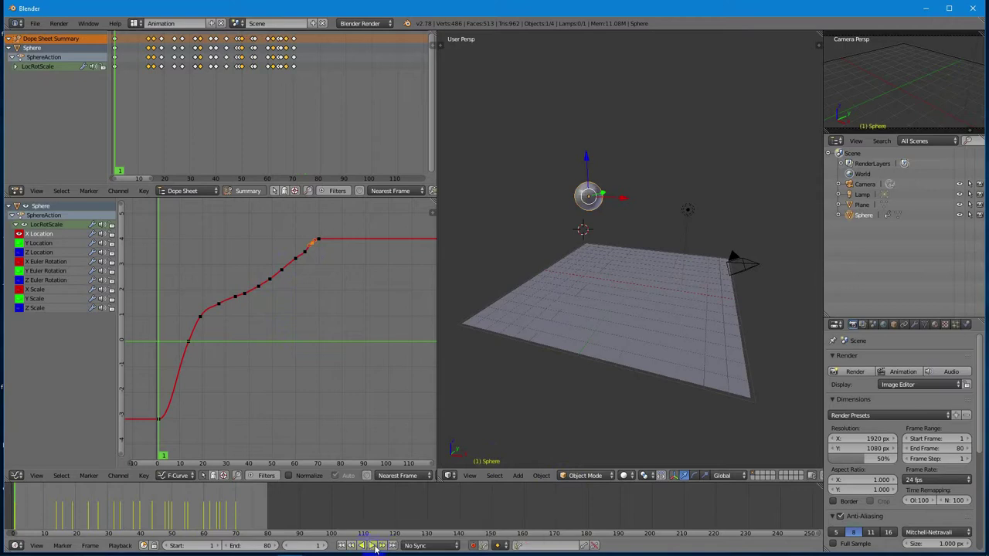
left_click(371, 546)
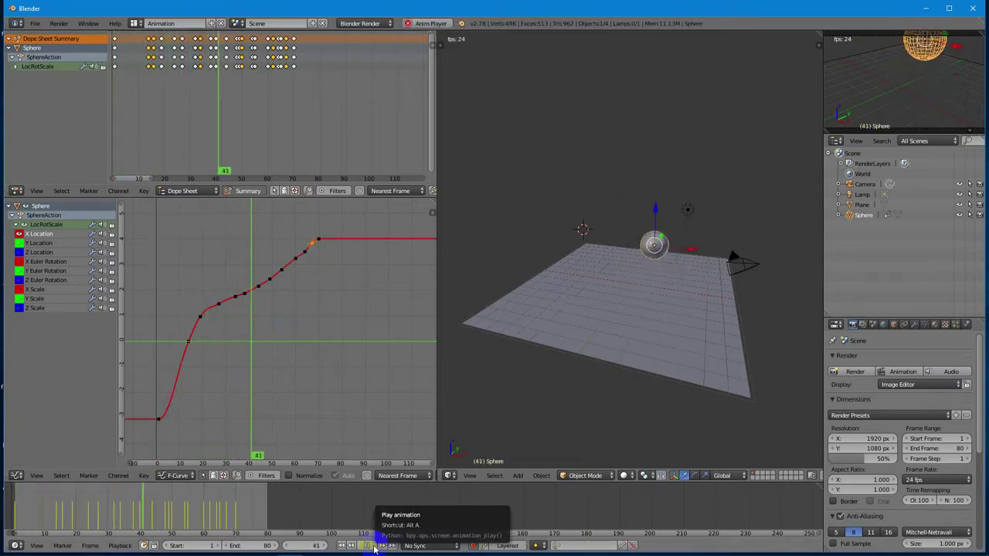
left_click(373, 547)
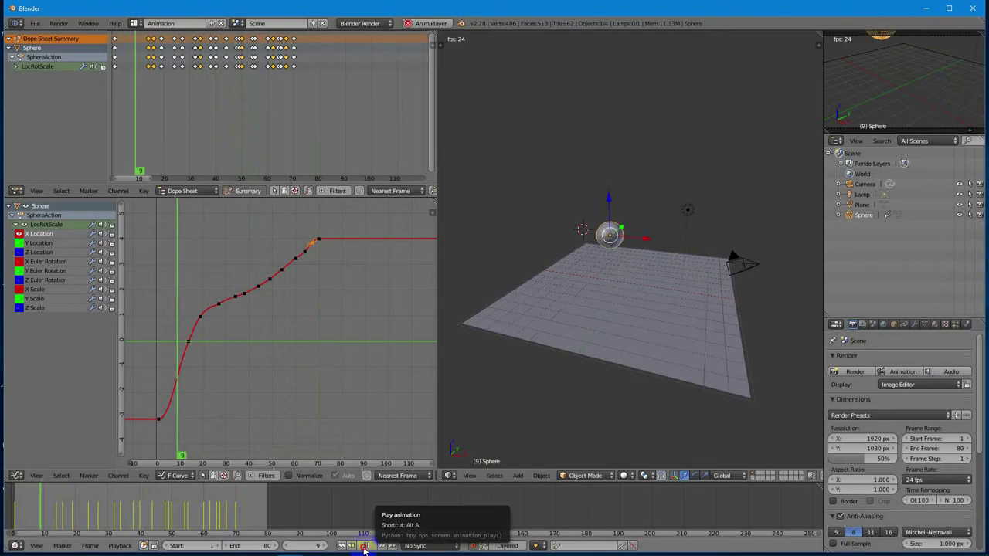
middle_click_drag(605, 338, 684, 323)
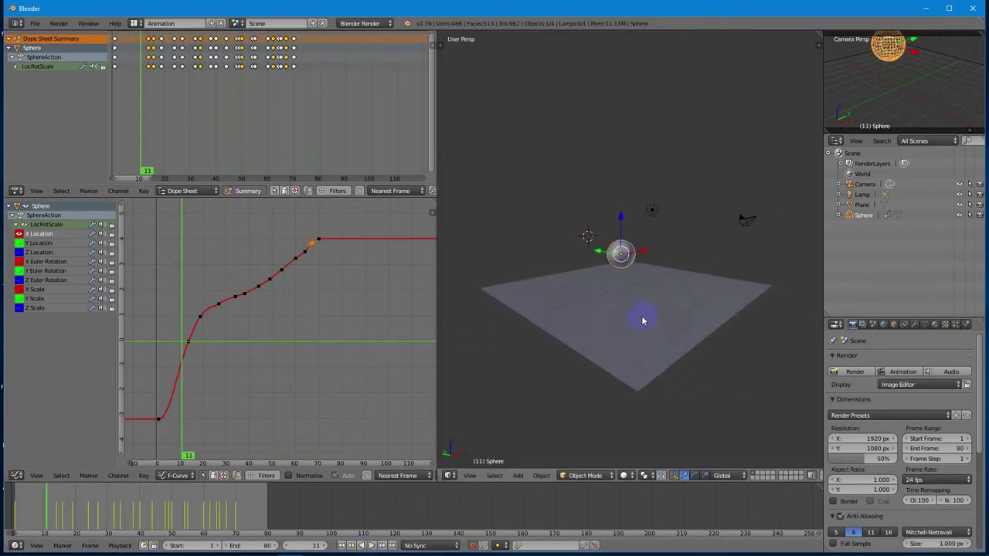
scroll(642, 321, "up", 3)
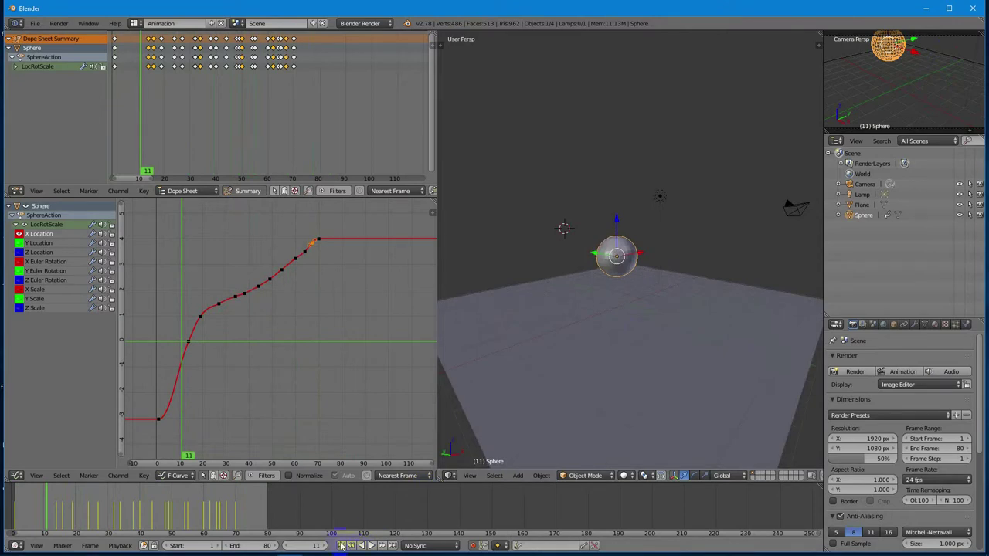
left_click(342, 546)
left_click(371, 546)
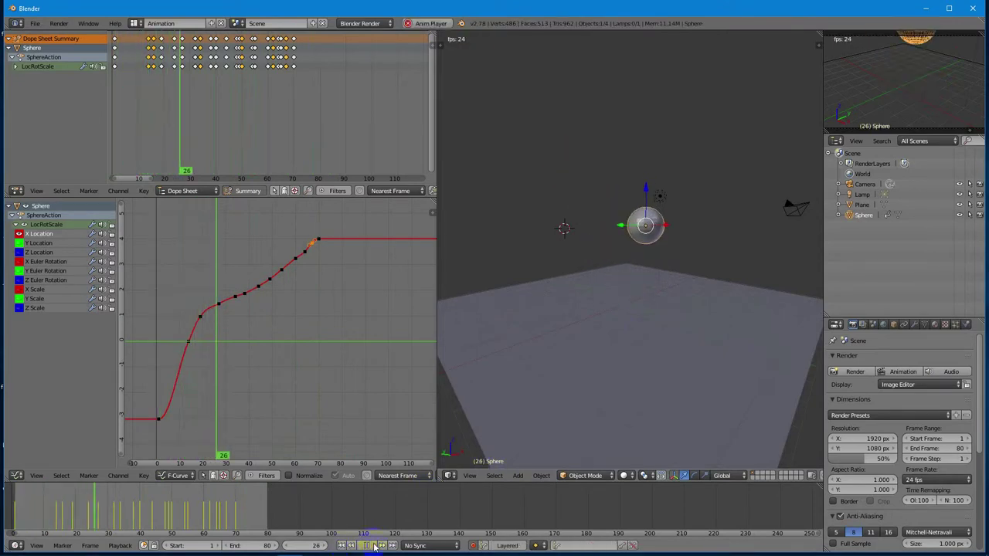
middle_click_drag(691, 402, 628, 397)
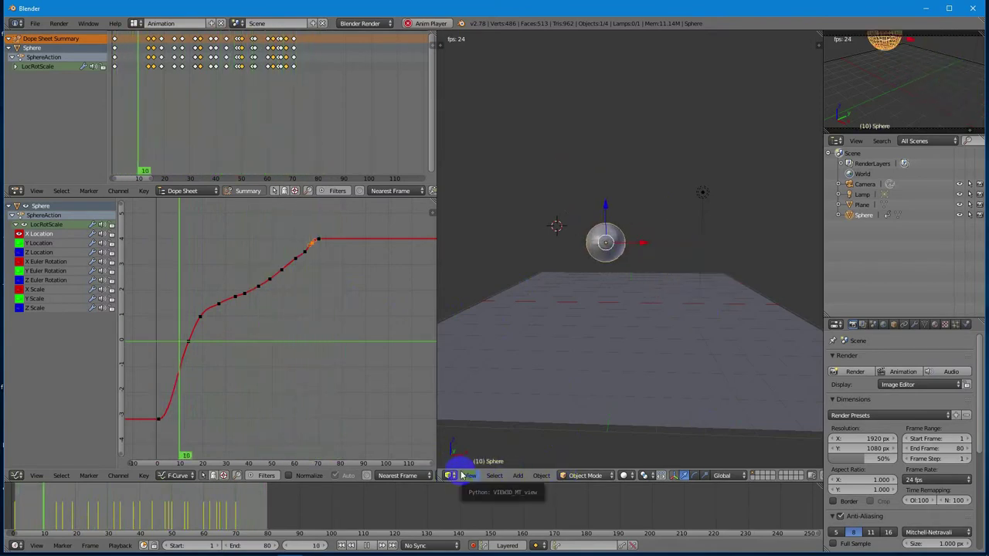
left_click(367, 545)
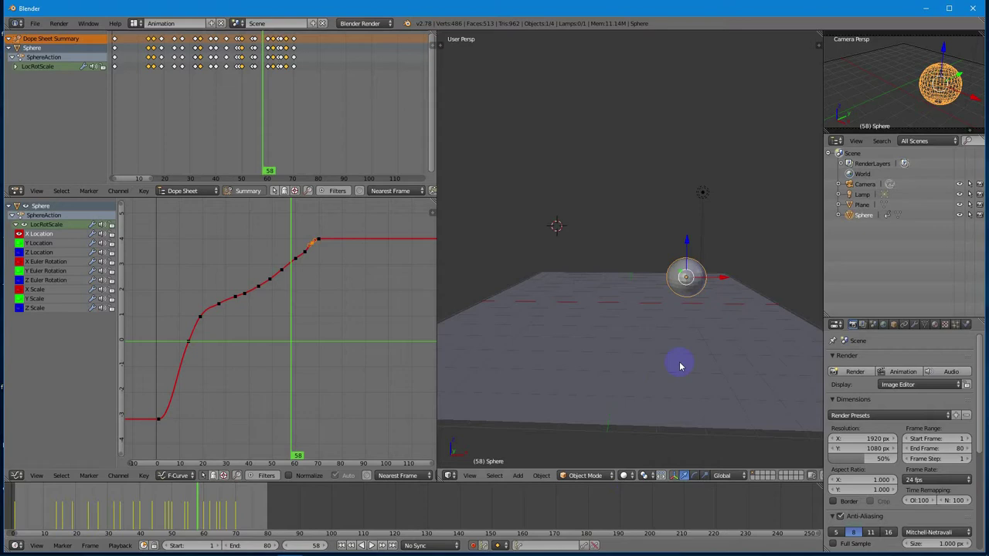
- Select the plane and give it a new material
right_click(629, 359)
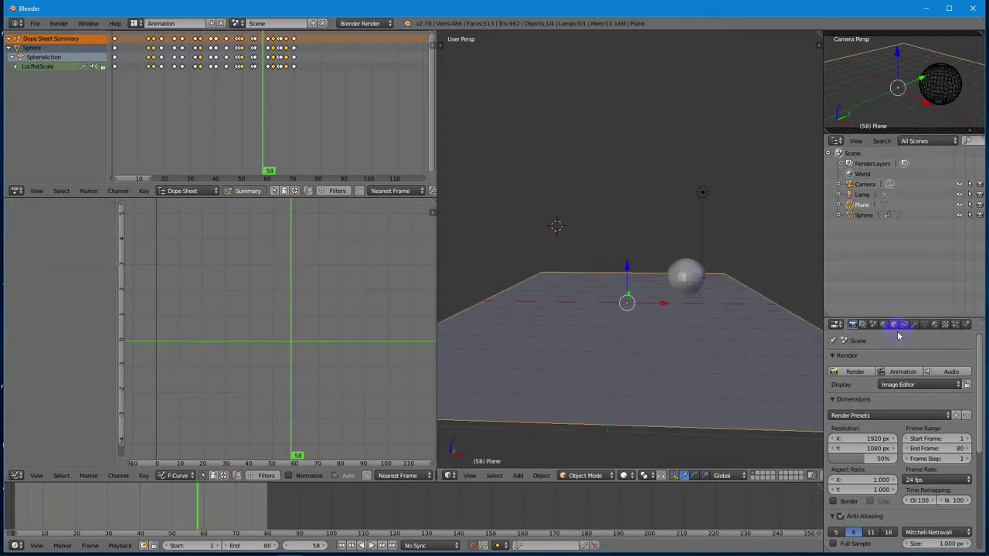
left_click(935, 325)
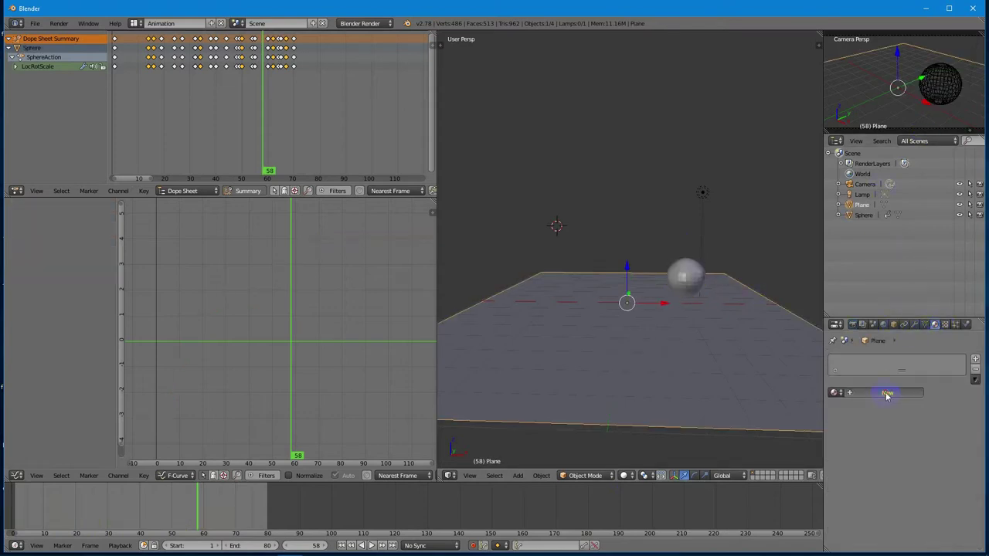
left_click(887, 393)
- Give the sphere a new material with a red diffuse colour of about R 0.800, G 0.000, B 0.016
right_click(689, 275)
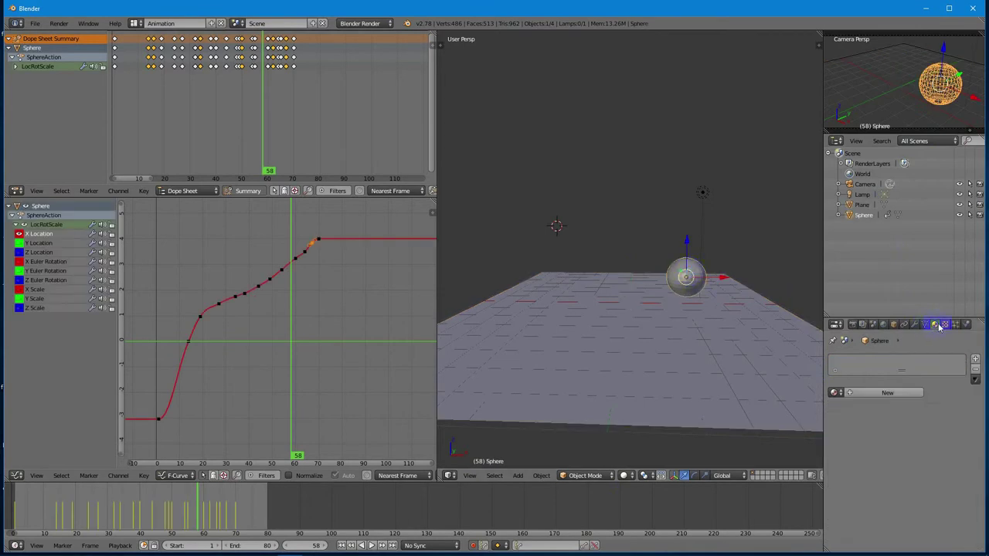
left_click(890, 393)
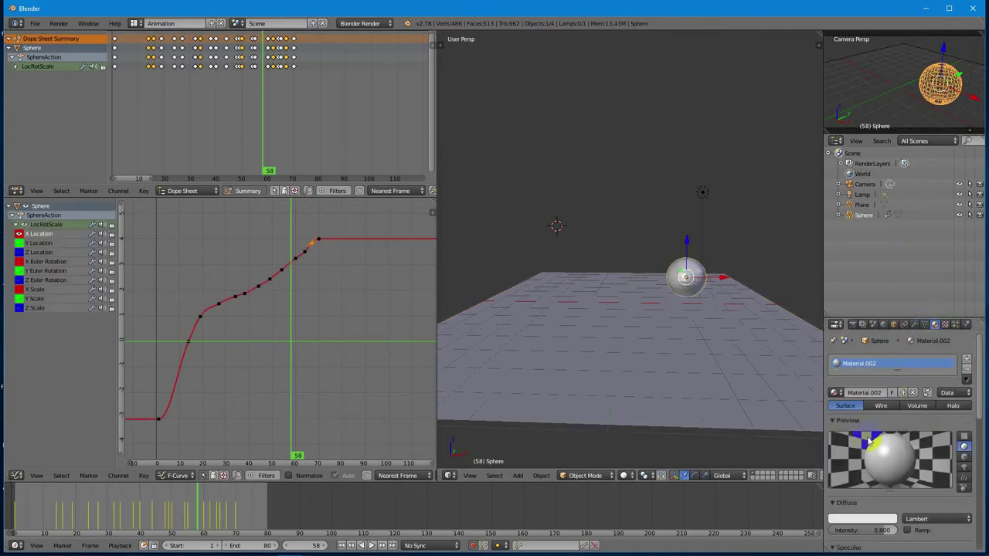
left_click(858, 522)
left_click(856, 455)
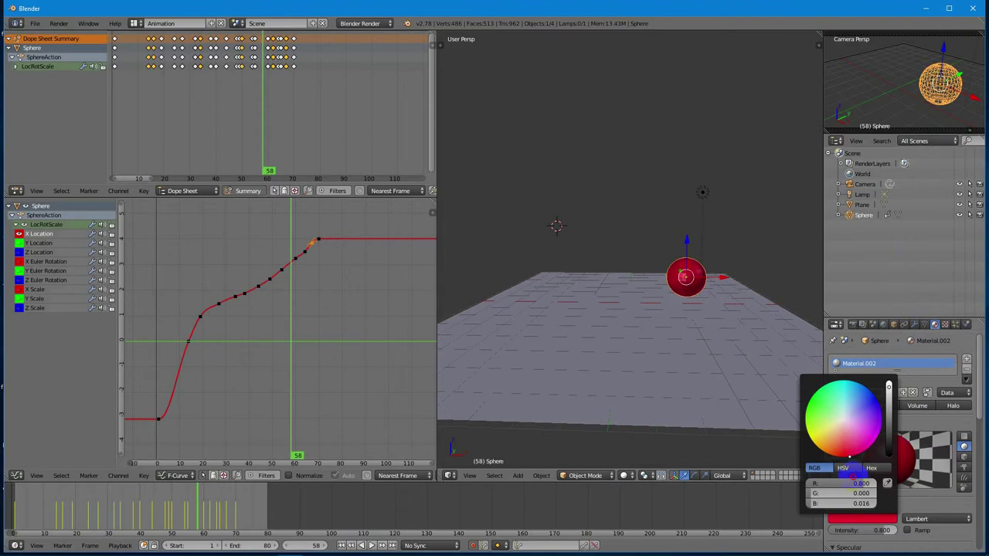
left_click(788, 294)
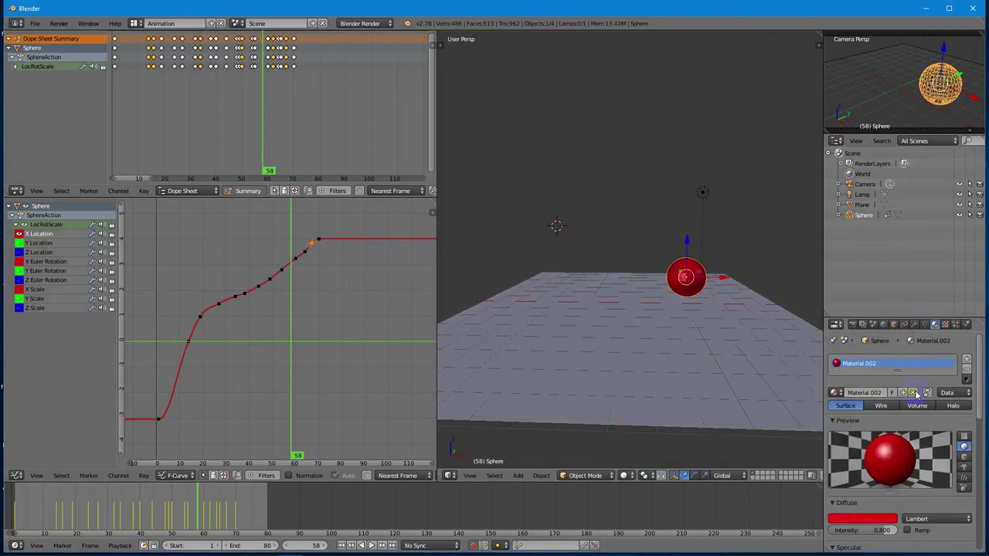
- Apply smooth shading to the sphere
key("t")
left_click(441, 44)
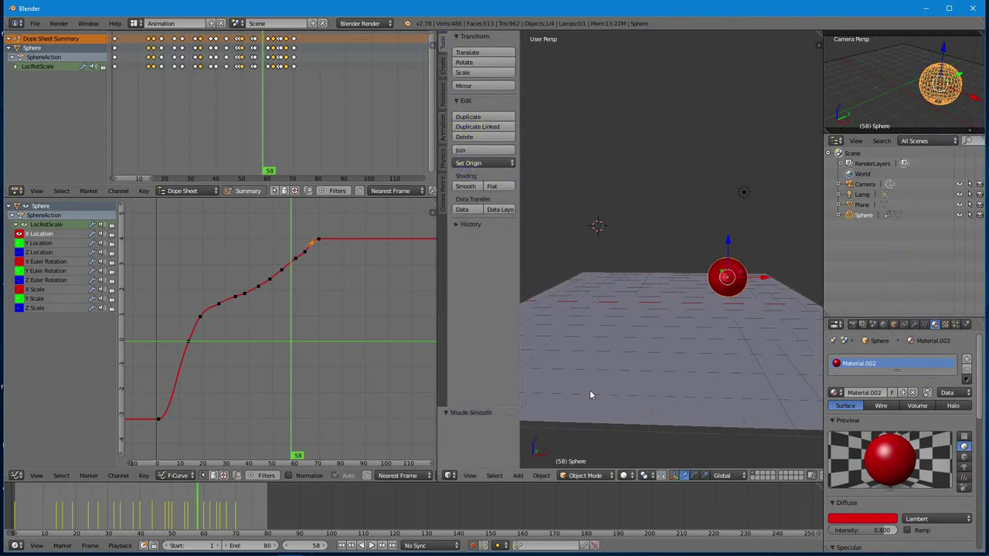
key("t")
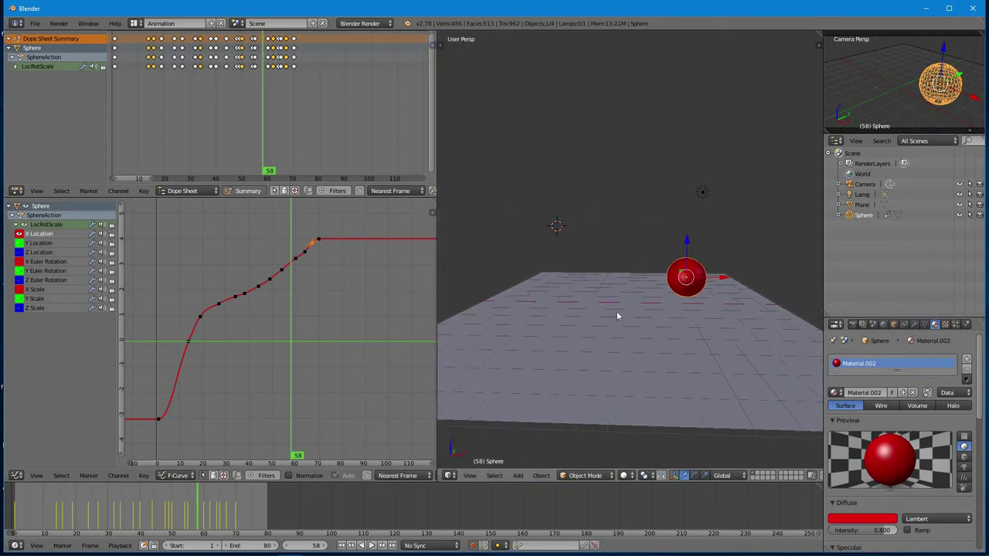
- Replay the animation of the red, smooth-shaded sphere from frame 1 several times, viewing it from different angles
left_click(342, 545)
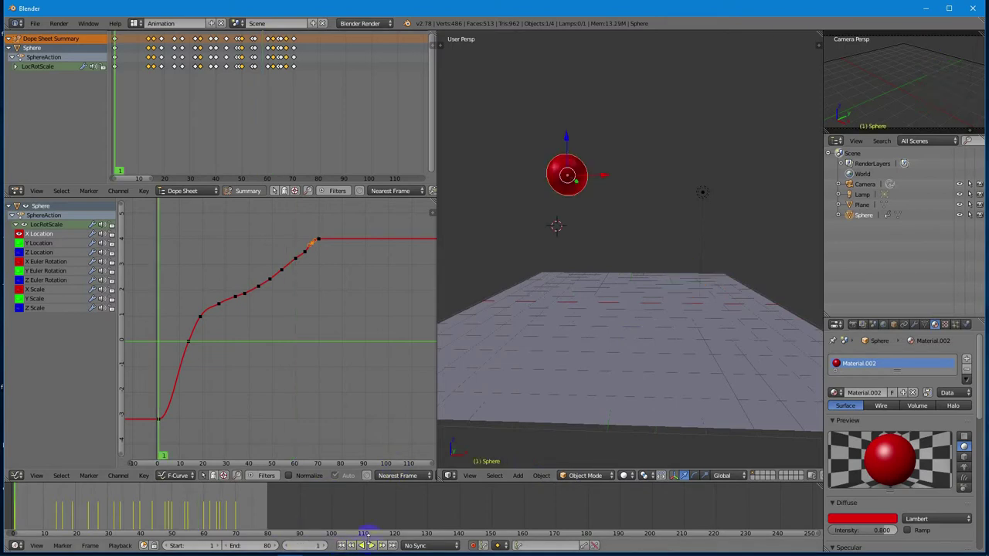
left_click(371, 546)
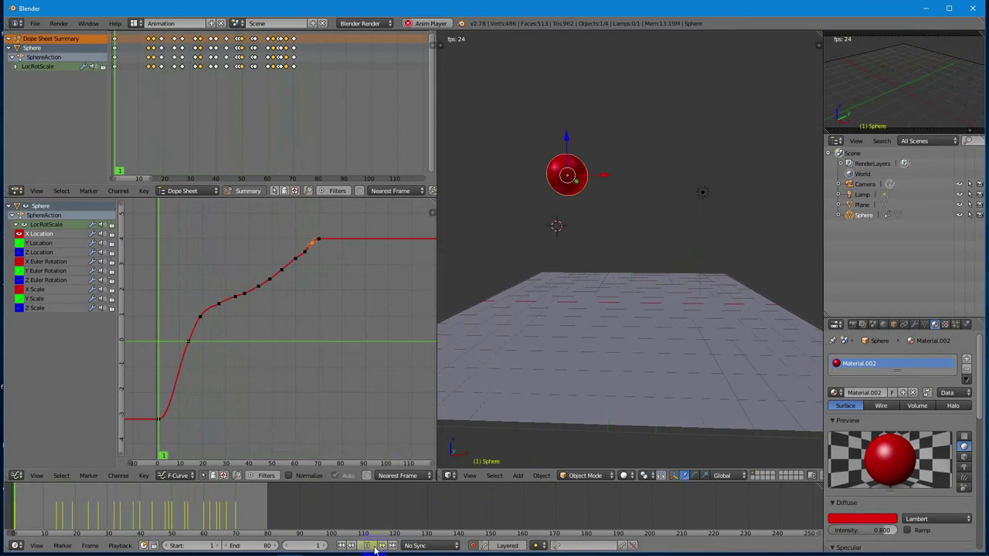
key("alt+a")
middle_click_drag(597, 421, 611, 399)
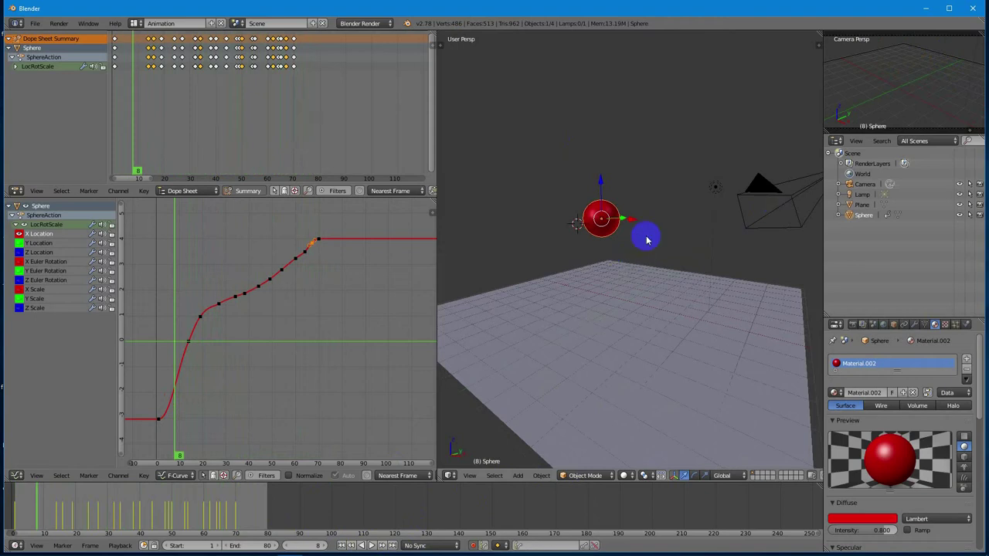
left_click(341, 545)
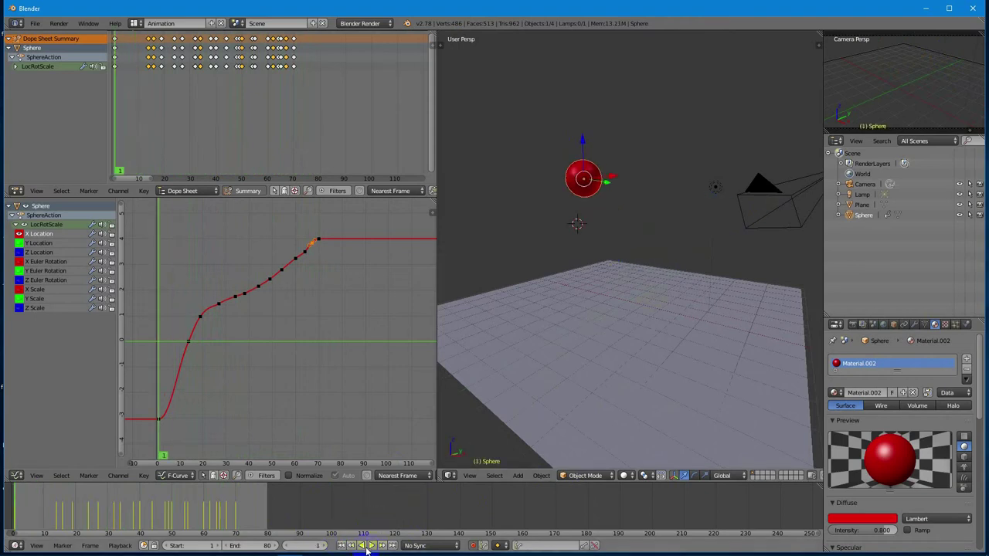
left_click(372, 546)
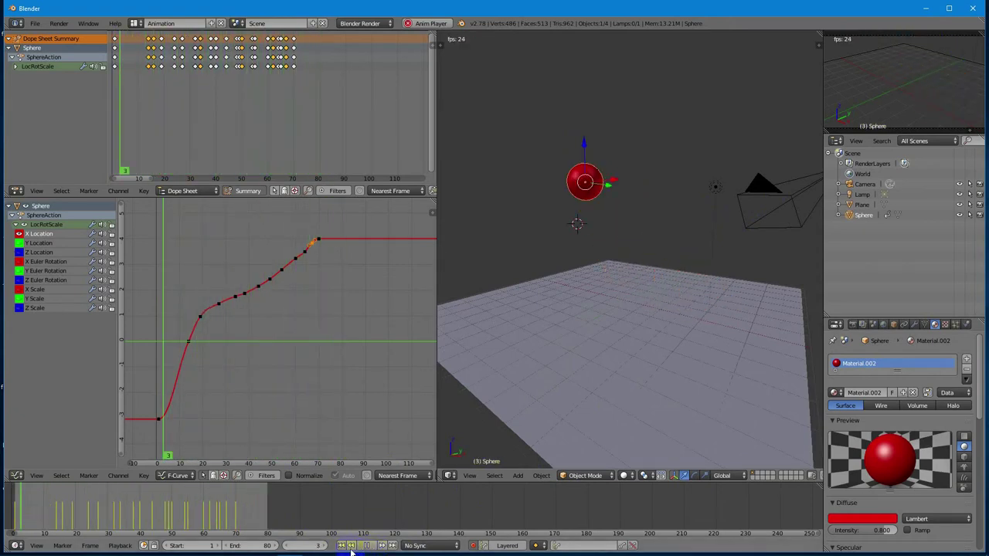
key("alt+a")
middle_click_drag(476, 435, 455, 498)
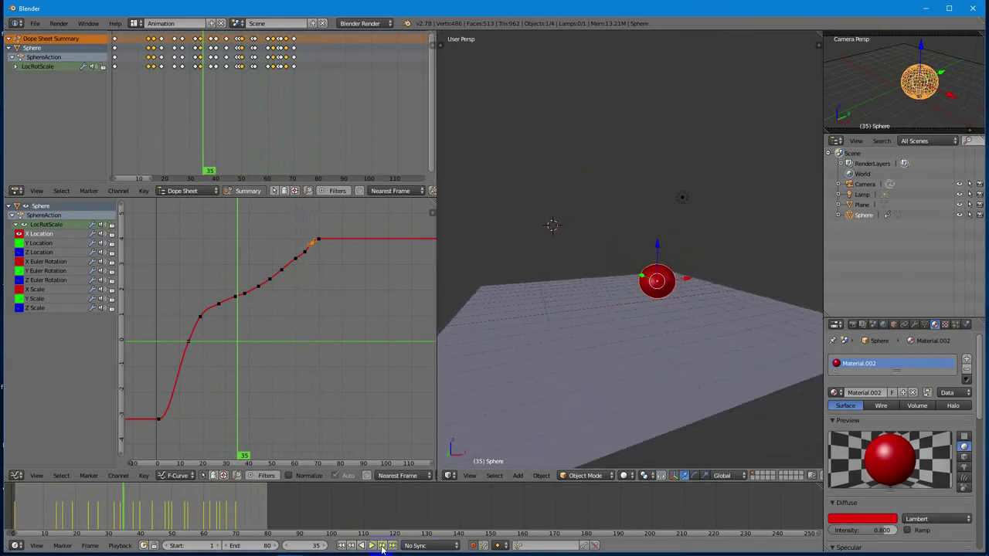
left_click(341, 545)
left_click(370, 546)
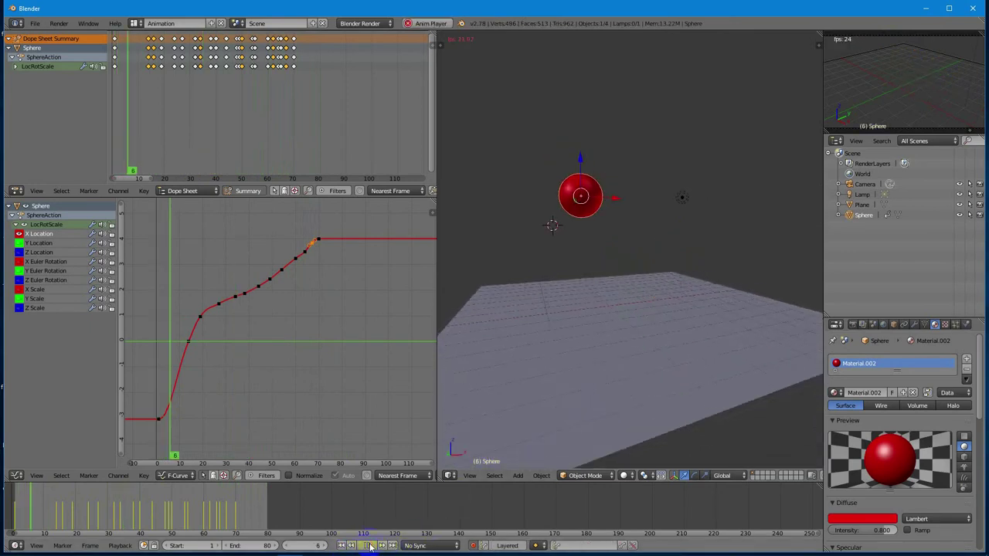